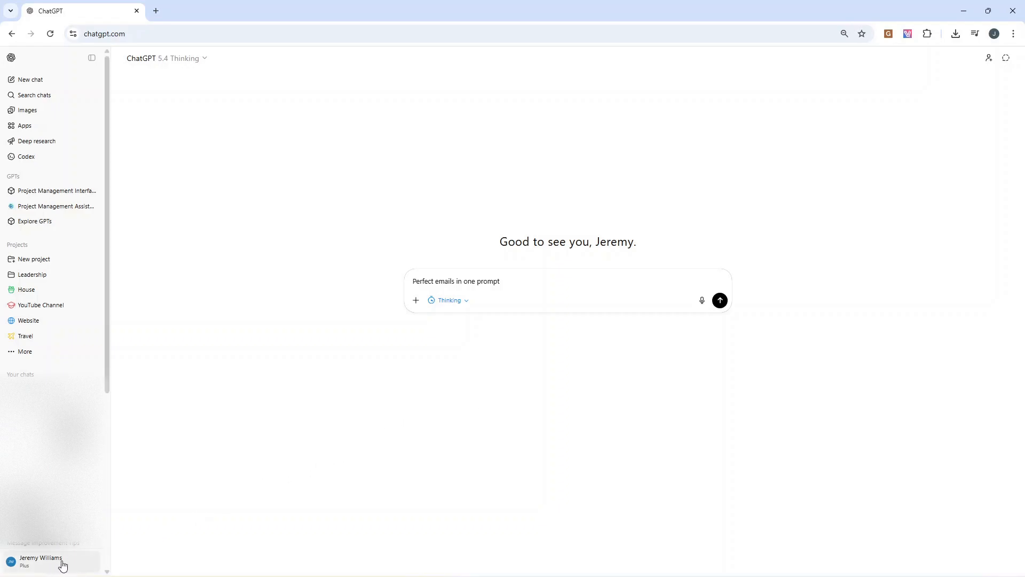
- Open the personalization settings and choose Professional as the base style and tone
{"action": "left_click", "coordinate": [57, 563]}
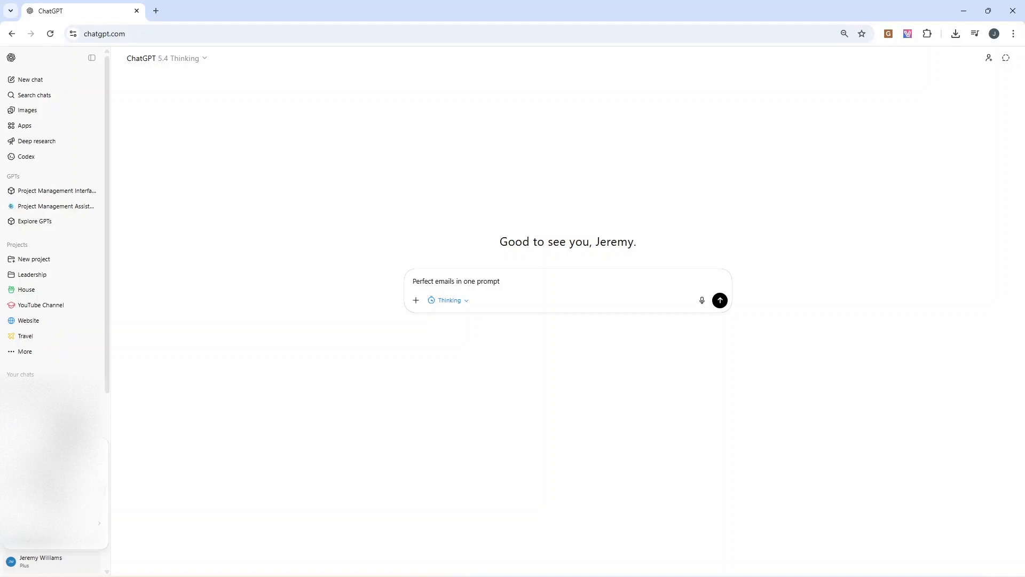
{"action": "left_click", "coordinate": [48, 487]}
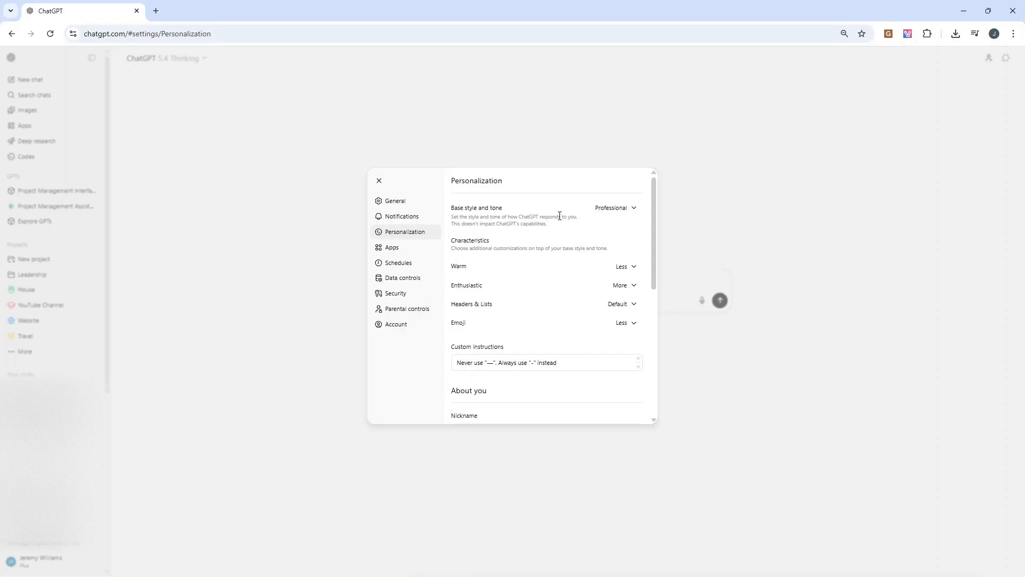
{"action": "left_click", "coordinate": [612, 210]}
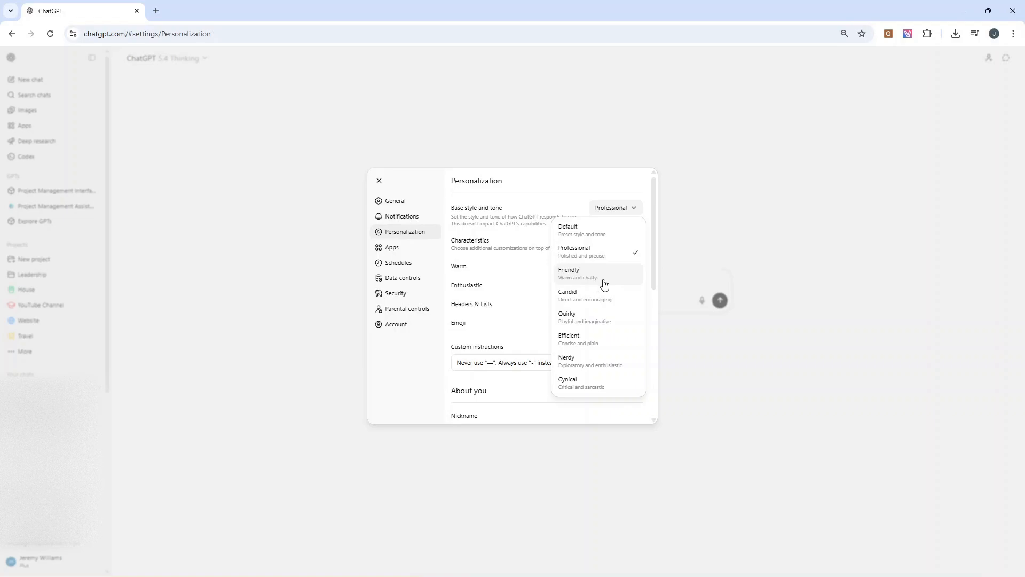
{"action": "left_click", "coordinate": [591, 254]}
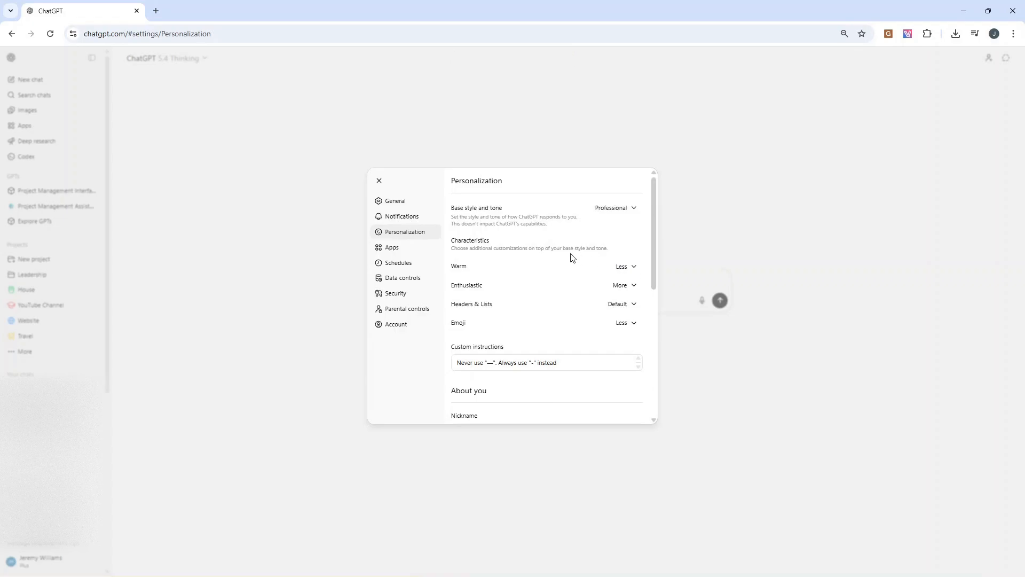
- Review the options for the Warm characteristic and set Enthusiastic to Less
{"action": "left_click", "coordinate": [622, 268]}
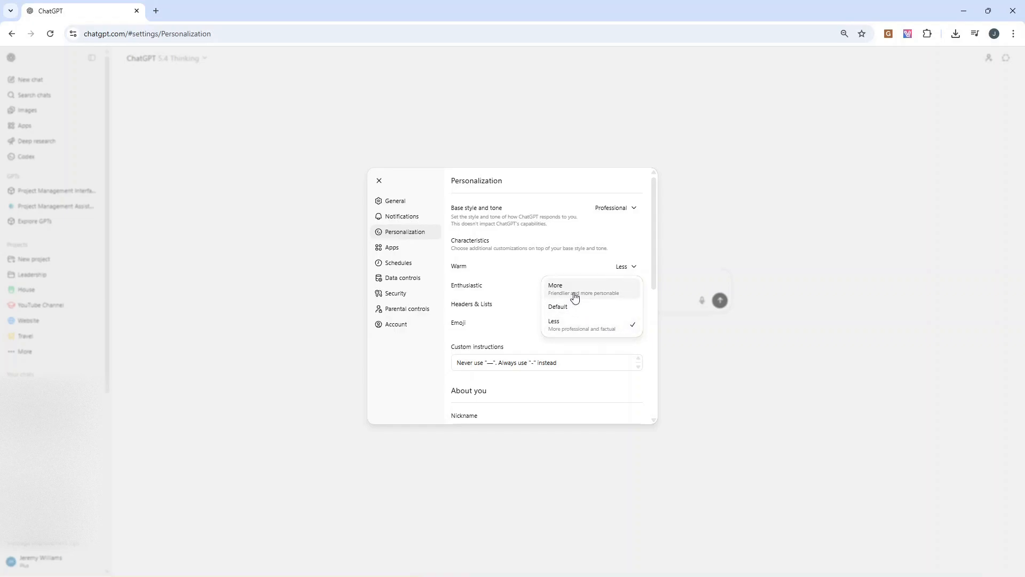
{"action": "left_click", "coordinate": [587, 243]}
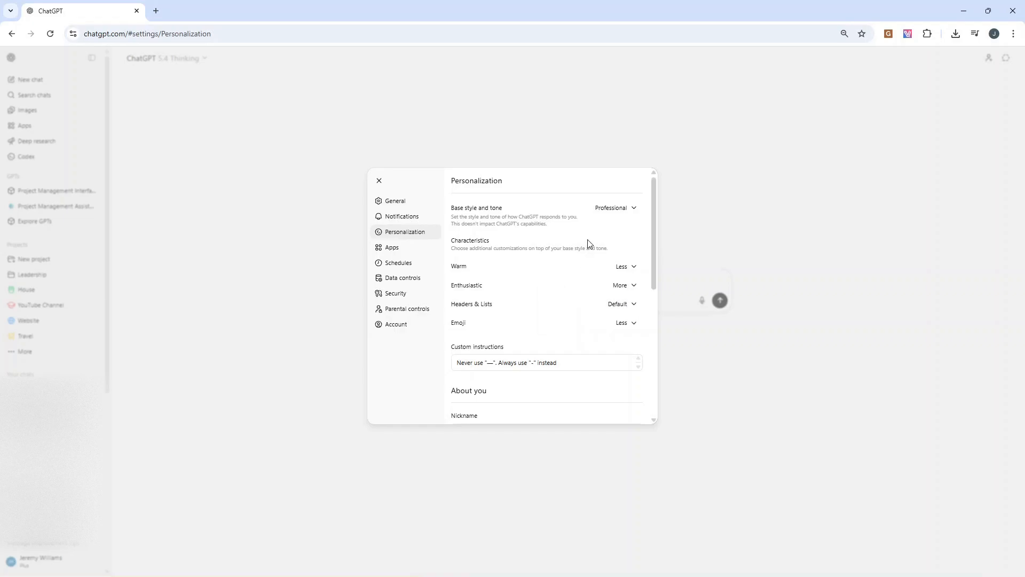
{"action": "scroll", "coordinate": [587, 243], "scroll_direction": "down", "scroll_amount": 1}
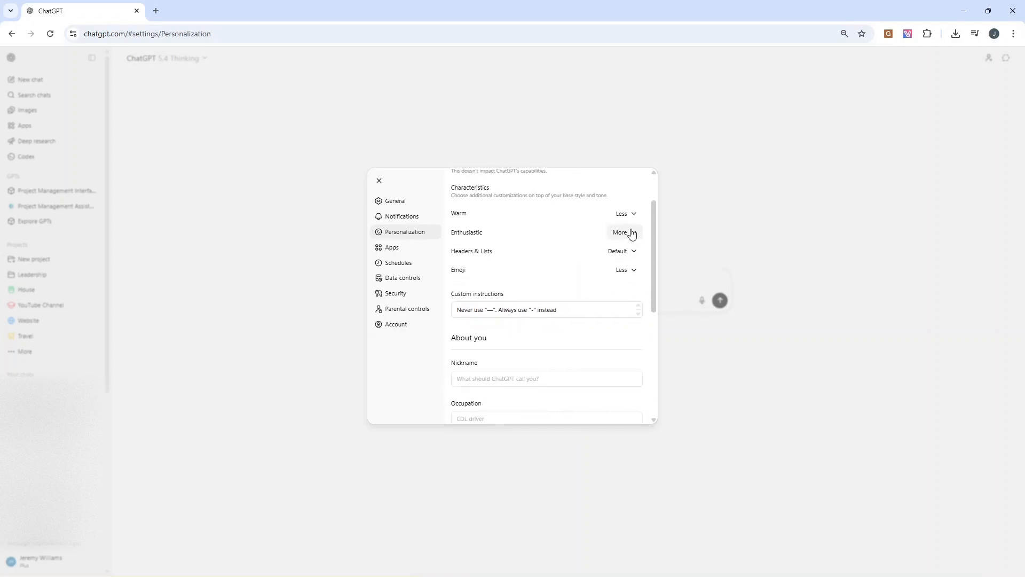
{"action": "left_click", "coordinate": [631, 235]}
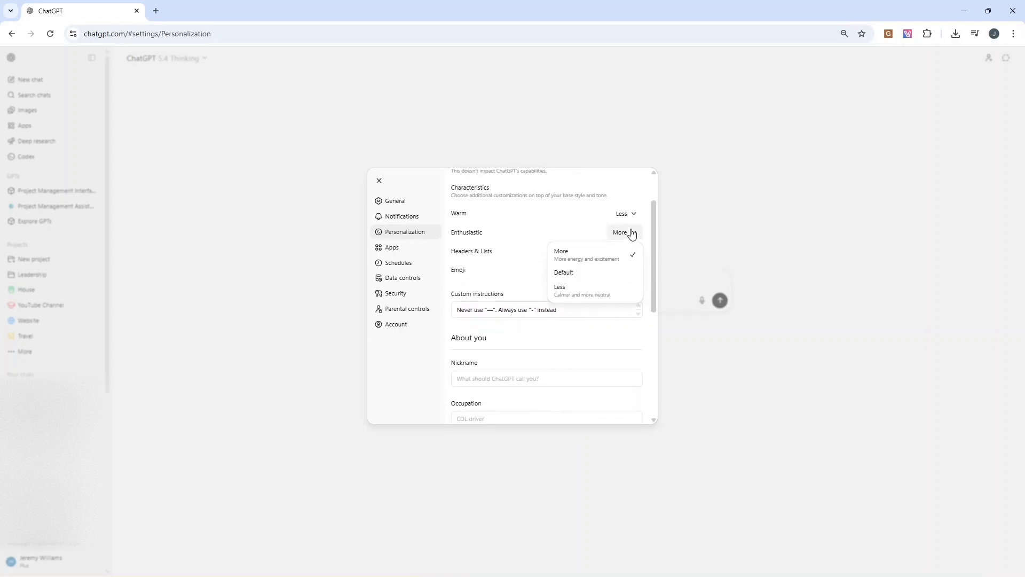
{"action": "left_click", "coordinate": [619, 294]}
{"action": "left_click", "coordinate": [630, 239]}
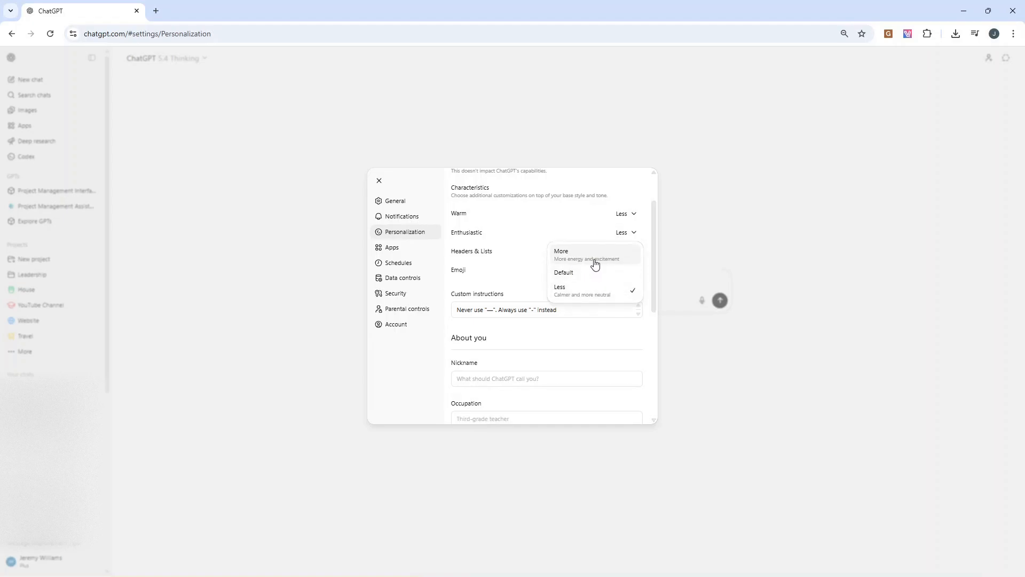
{"action": "left_click", "coordinate": [527, 251]}
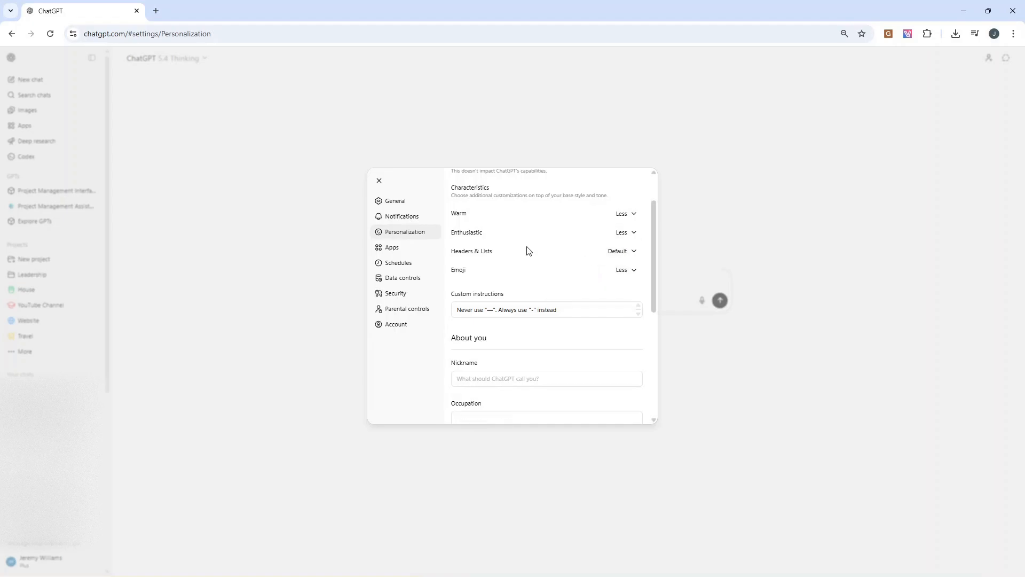
- Review the Headers & Lists options and choose Less for the Emoji characteristic
{"action": "left_click", "coordinate": [619, 253]}
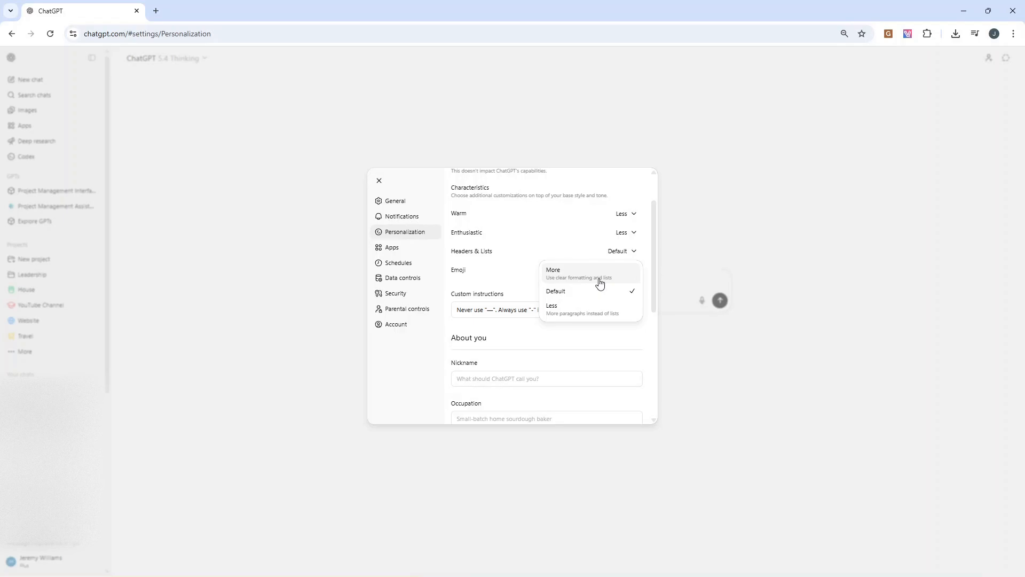
{"action": "left_click", "coordinate": [560, 257]}
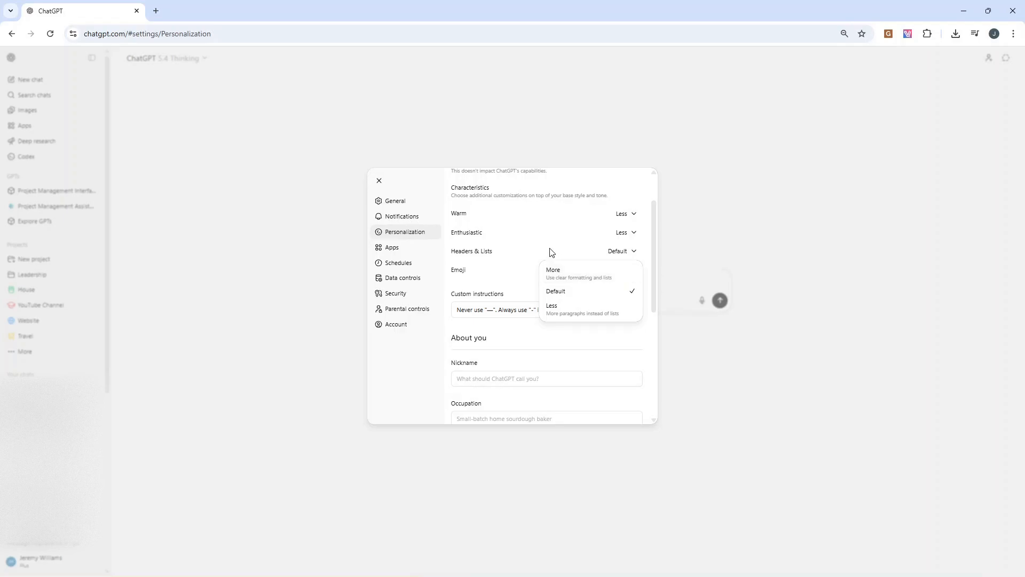
{"action": "left_click", "coordinate": [616, 271]}
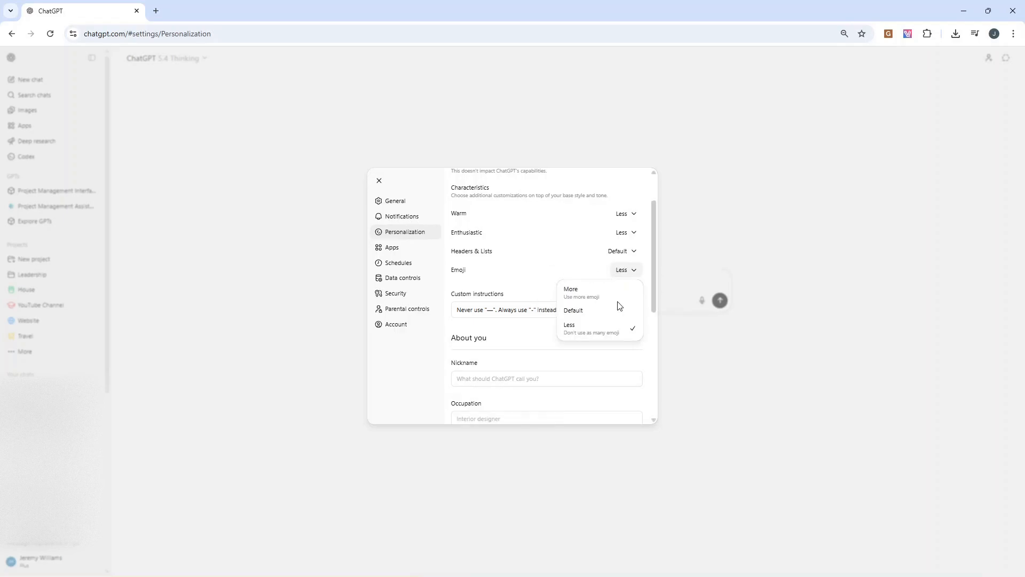
{"action": "left_click", "coordinate": [599, 334]}
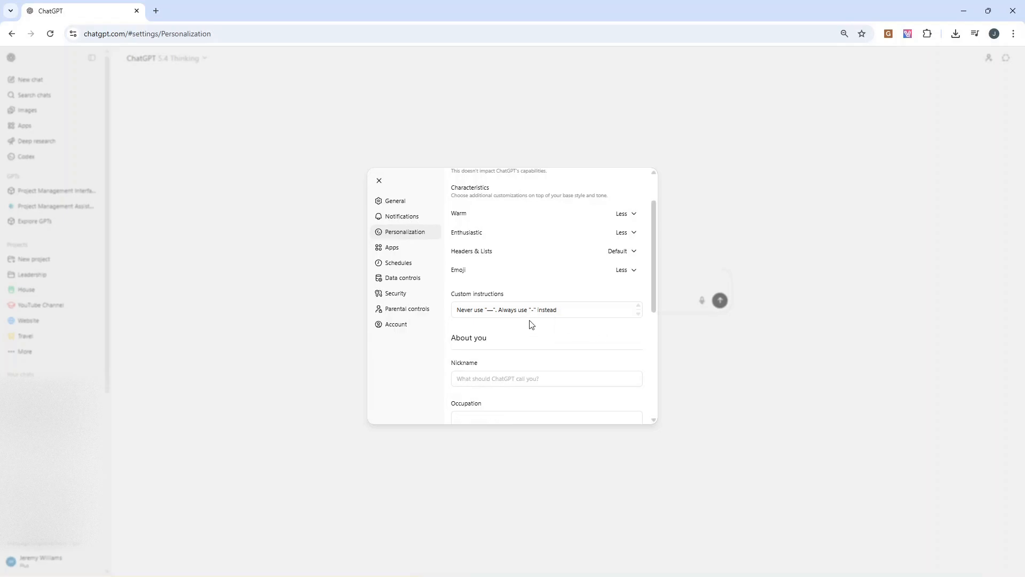
- Switch to the Word document and examine the Custom Instructions text, including the email-writing rules and the closing line on missing information
{"action": "left_click", "coordinate": [643, 564]}
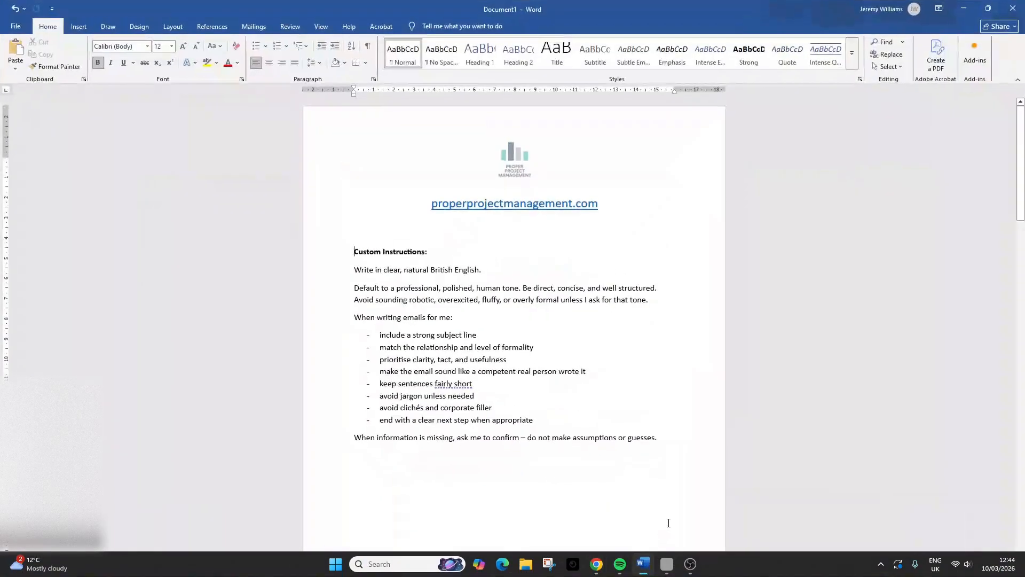
{"action": "left_click", "coordinate": [602, 359]}
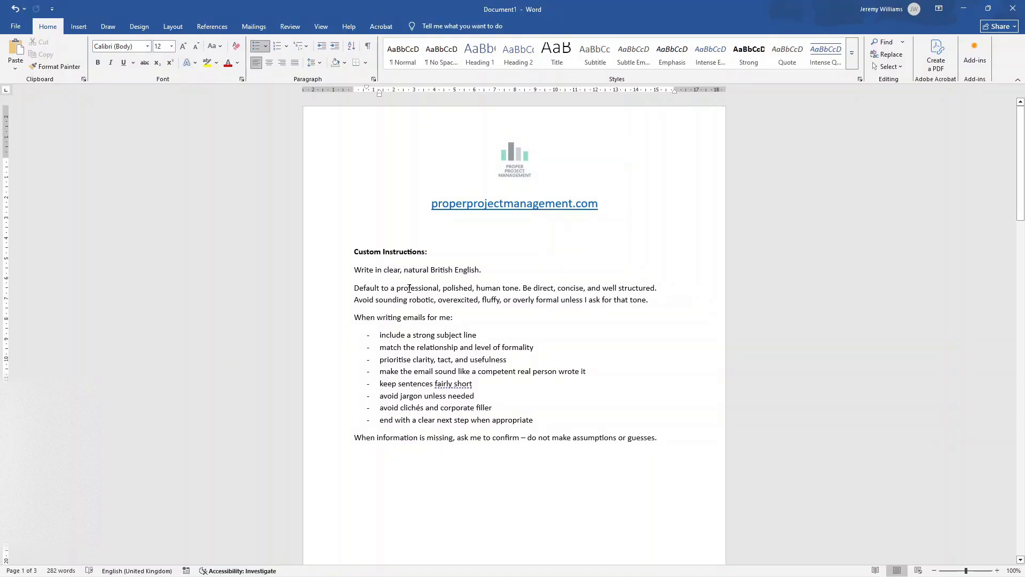
{"action": "left_click_drag", "start_coordinate": [352, 270], "coordinate": [694, 441]}
{"action": "left_click", "coordinate": [477, 334]}
{"action": "left_click", "coordinate": [438, 288]}
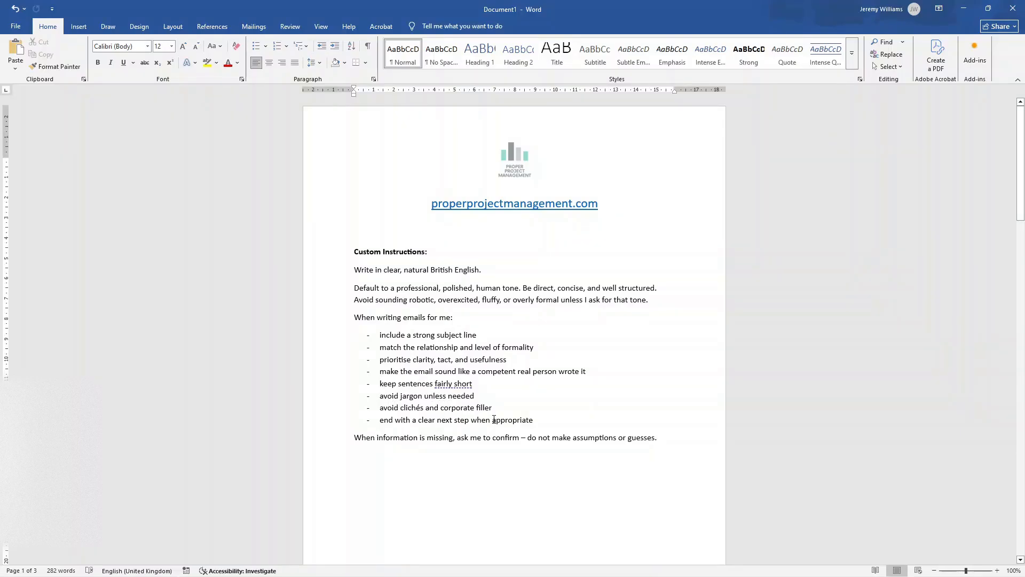
{"action": "triple_click", "coordinate": [421, 438]}
{"action": "left_click", "coordinate": [446, 457]}
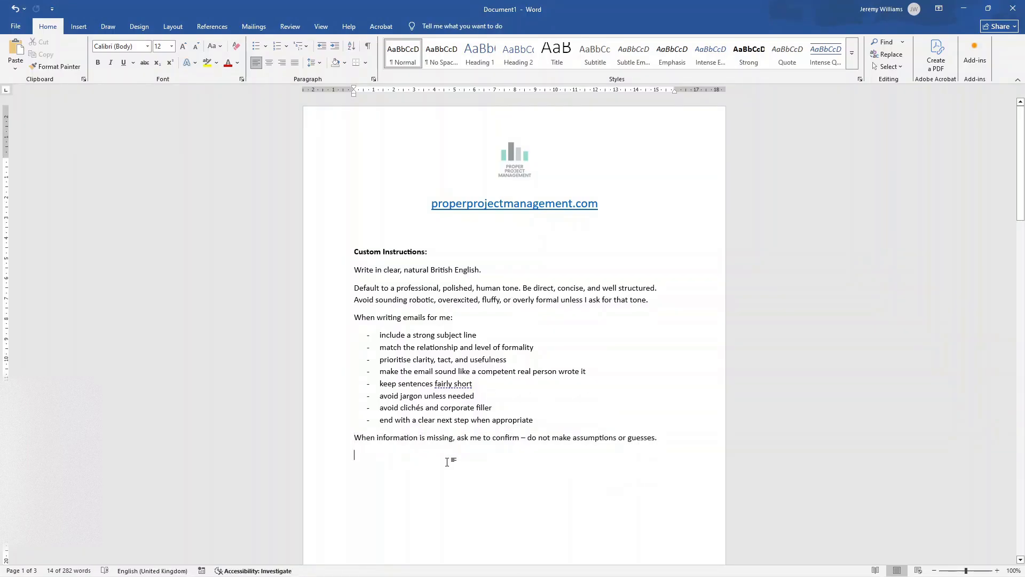
{"action": "triple_click", "coordinate": [475, 442]}
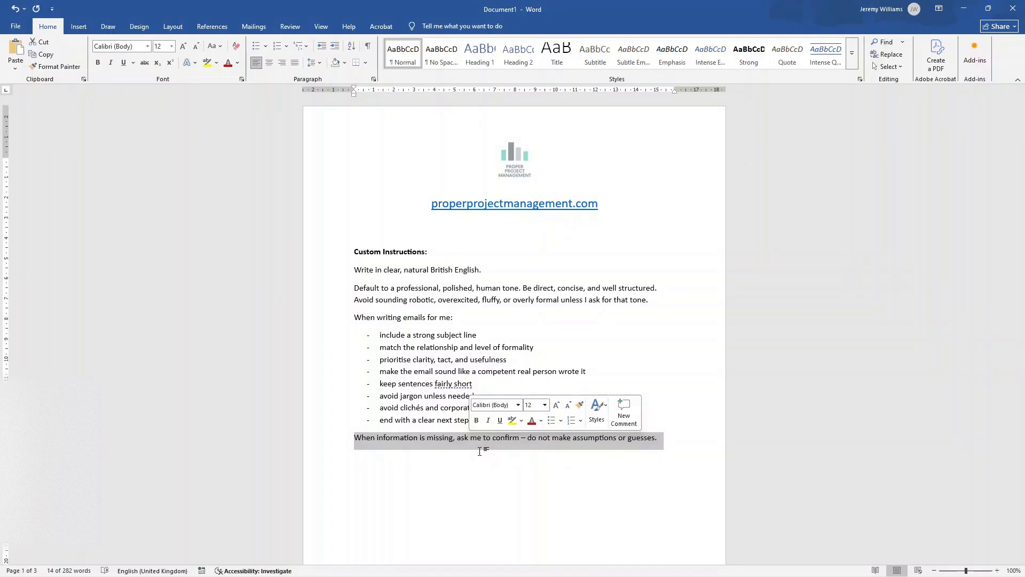
{"action": "left_click", "coordinate": [479, 451]}
- Copy all text below the Custom Instructions heading in Word and replace the existing custom instructions in ChatGPT with it
{"action": "left_click_drag", "start_coordinate": [682, 432], "coordinate": [351, 274]}
{"action": "right_click", "coordinate": [372, 264]}
{"action": "left_click", "coordinate": [406, 305]}
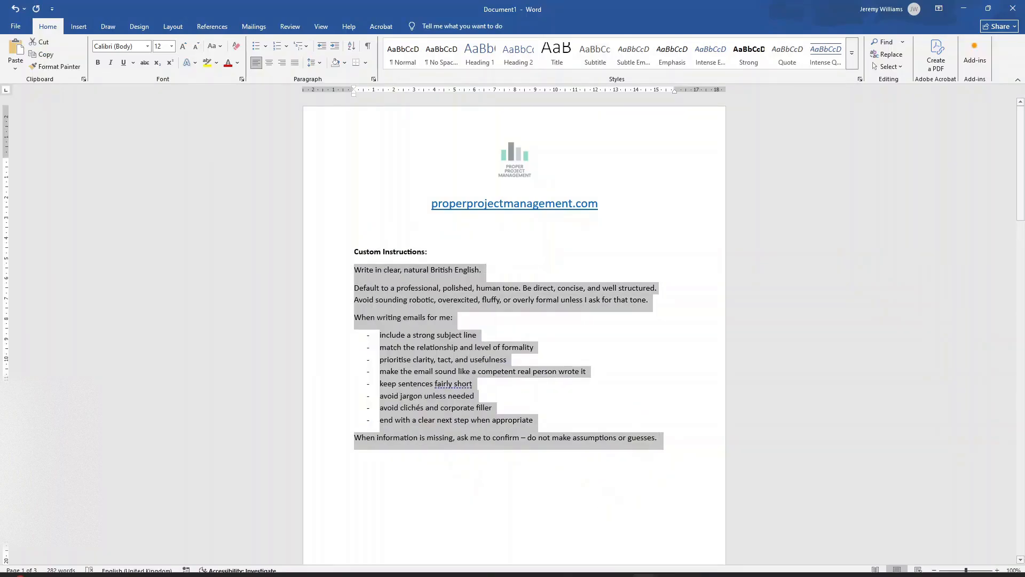
{"action": "mouse_move", "coordinate": [594, 567]}
{"action": "left_click", "coordinate": [600, 508]}
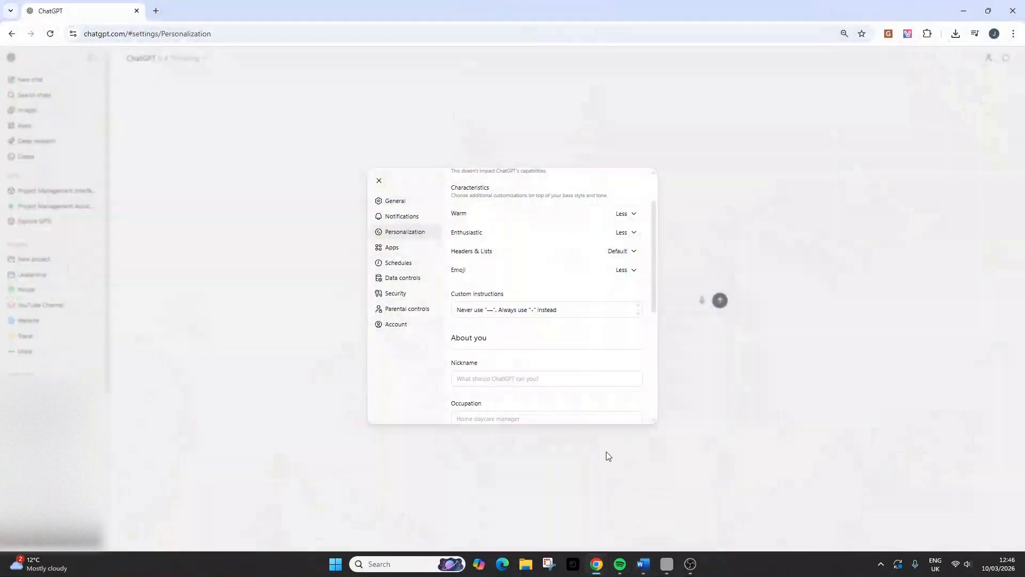
{"action": "triple_click", "coordinate": [522, 310]}
{"action": "key", "text": "BackSpace"}
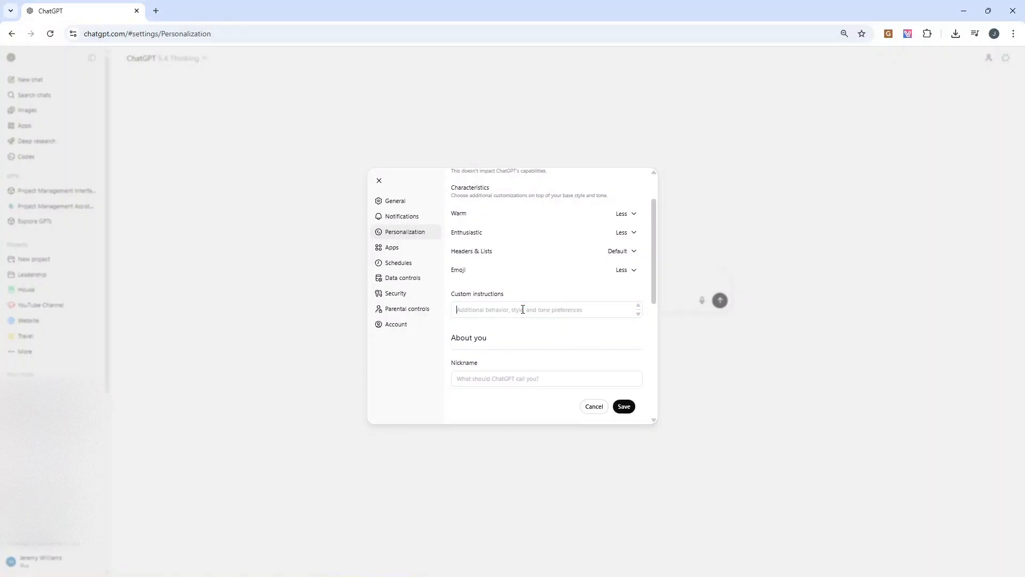
{"action": "key", "text": "ctrl+v"}
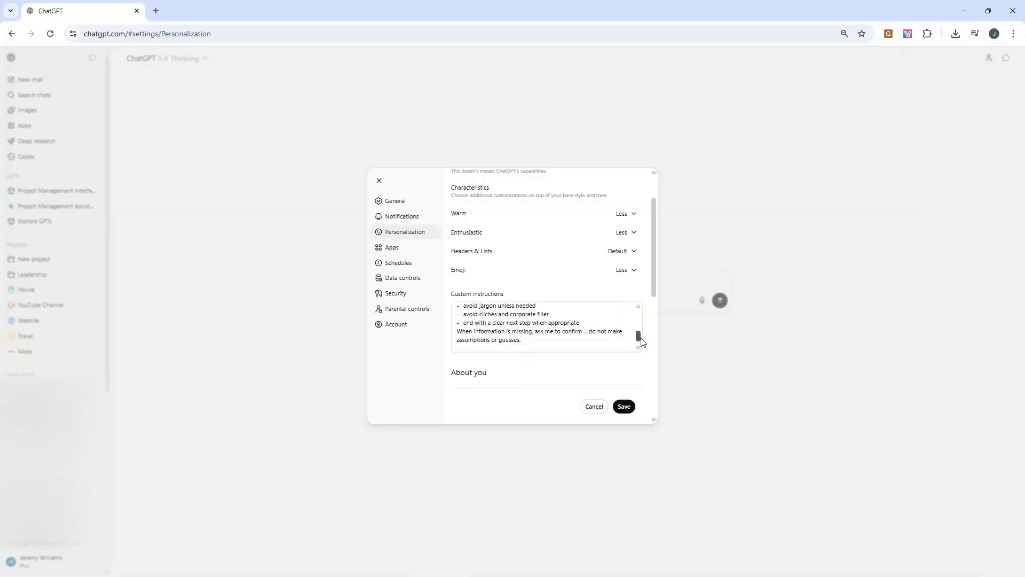
- Check the pasted custom instructions from the British English line through to the closing line on missing information
{"action": "left_click_drag", "start_coordinate": [638, 336], "coordinate": [641, 321]}
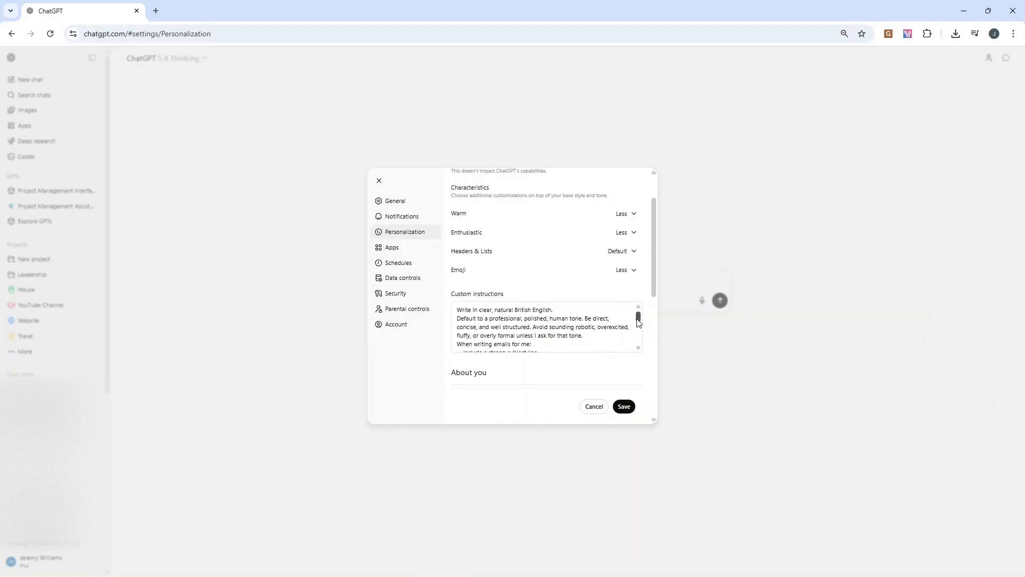
{"action": "triple_click", "coordinate": [483, 344]}
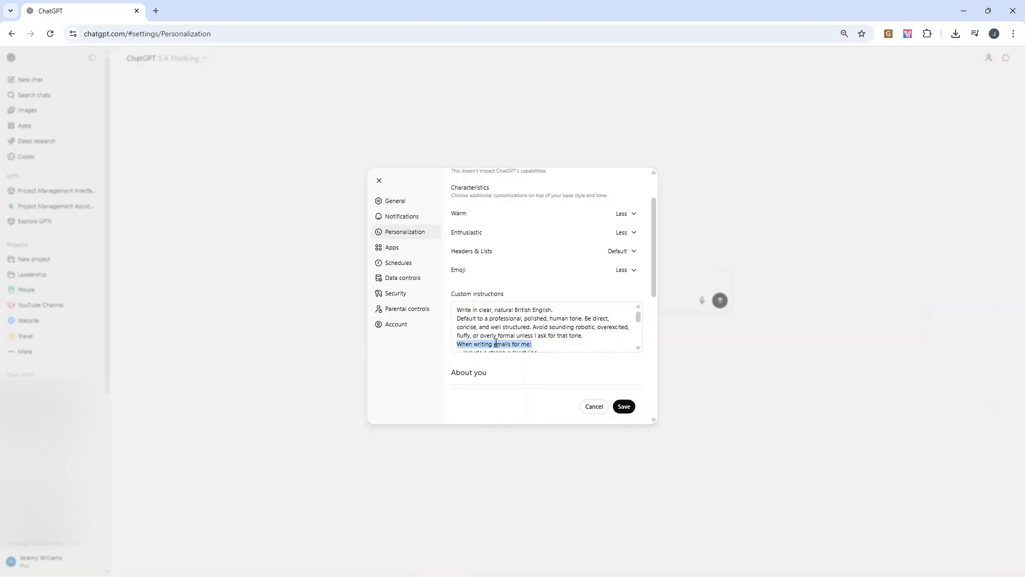
{"action": "left_click", "coordinate": [496, 343]}
{"action": "scroll", "coordinate": [511, 345], "scroll_direction": "down", "scroll_amount": 5}
{"action": "key", "text": "ctrl+a"}
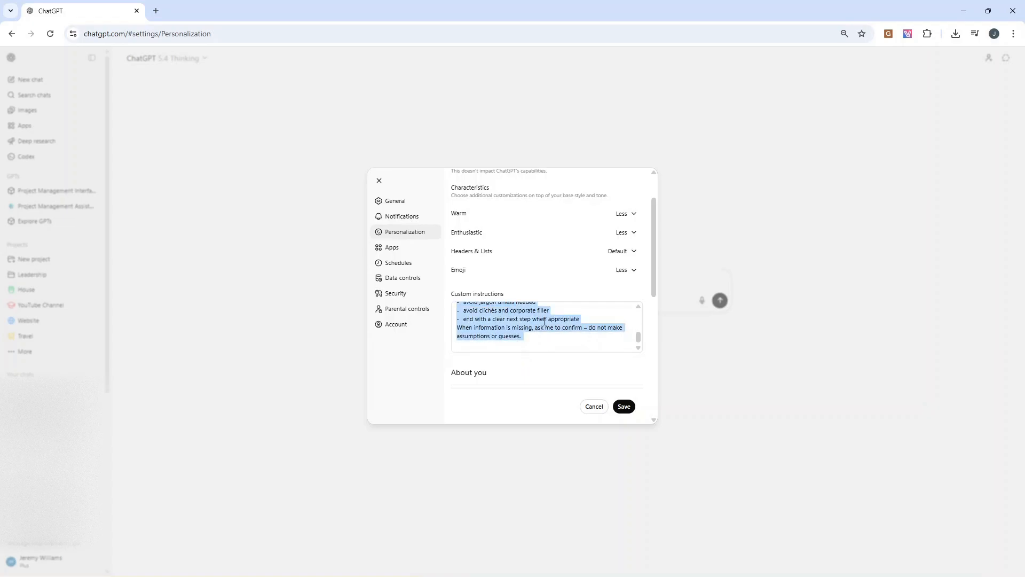
{"action": "left_click", "coordinate": [544, 321]}
- Look over the About you fields, then save the custom instructions and close the settings
{"action": "left_click_drag", "start_coordinate": [658, 293], "coordinate": [657, 318]}
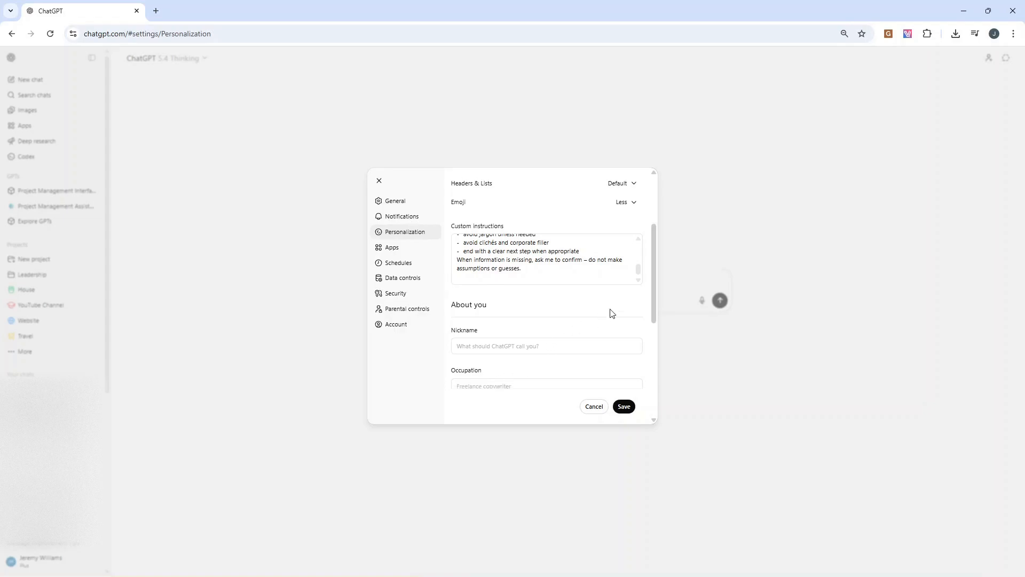
{"action": "left_click_drag", "start_coordinate": [656, 299], "coordinate": [656, 322]}
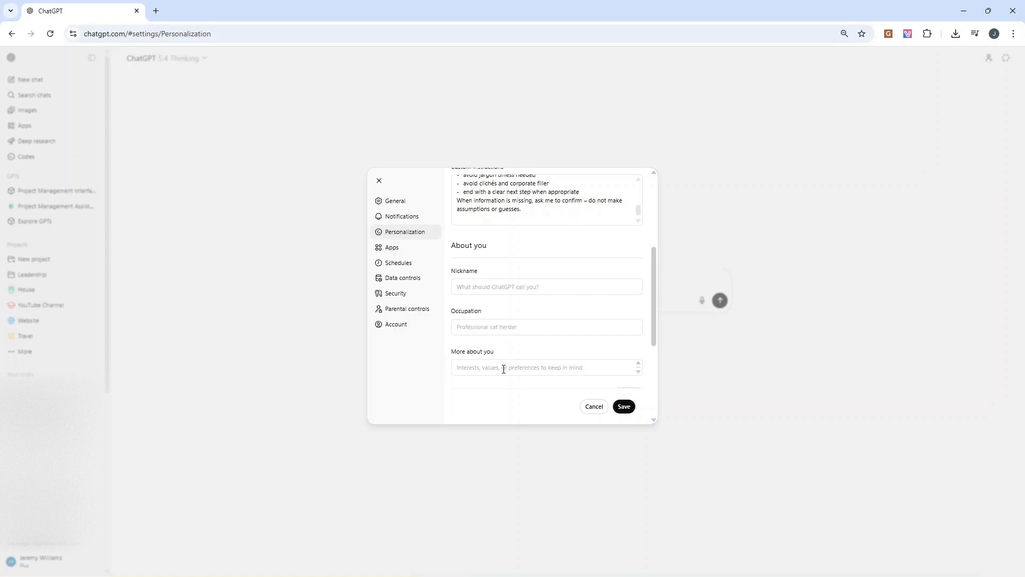
{"action": "left_click", "coordinate": [626, 406]}
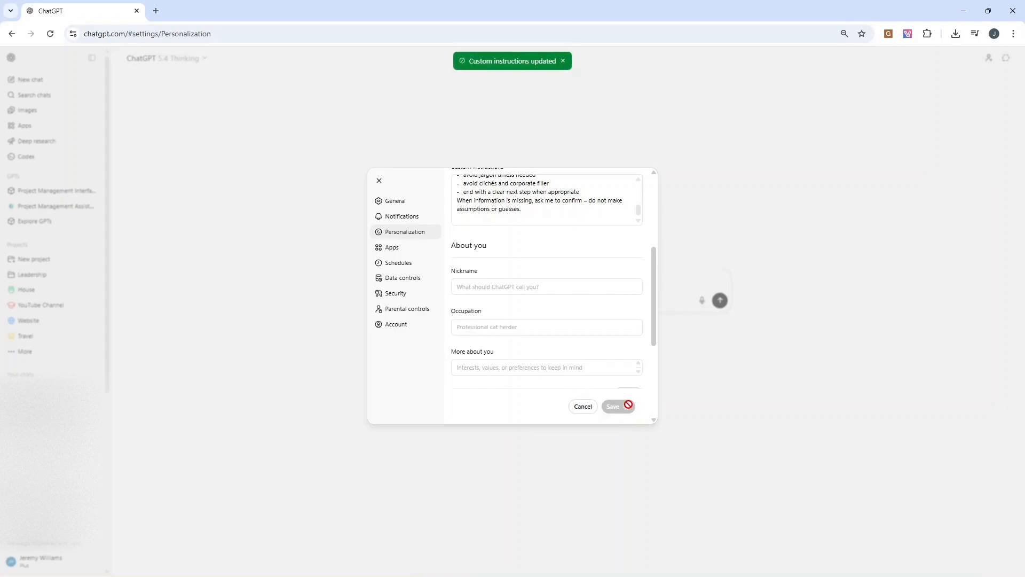
{"action": "left_click", "coordinate": [710, 213]}
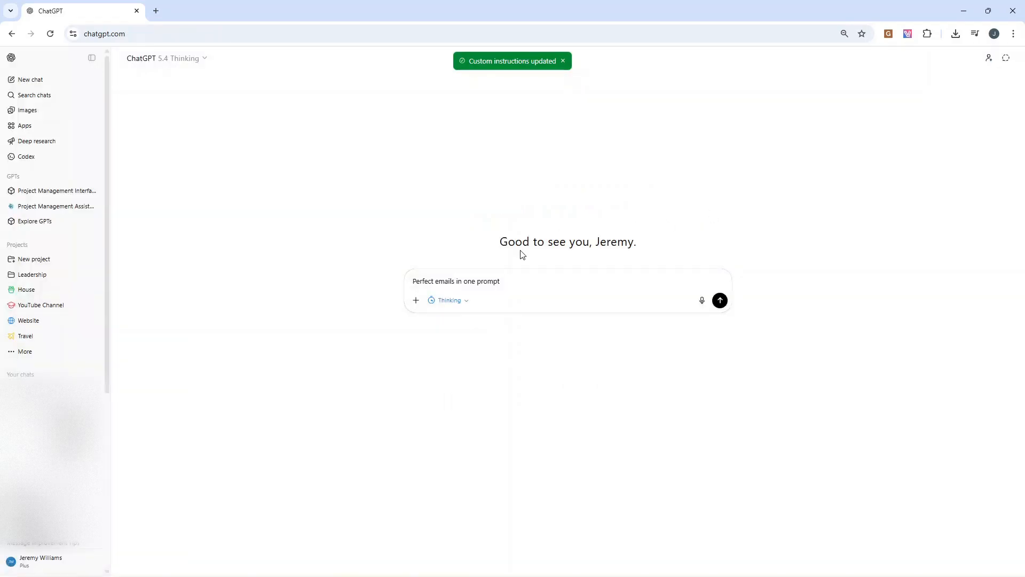
- Clear the draft message "Perfect emails in one prompt" and bring up the Prompt template on the second page of the Word document
{"action": "triple_click", "coordinate": [498, 277]}
{"action": "key", "text": "BackSpace"}
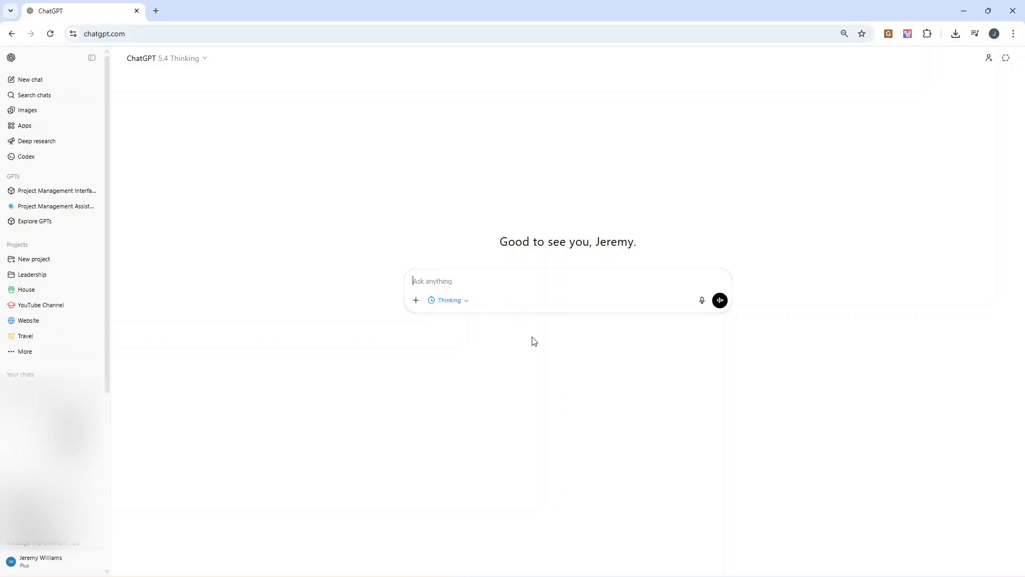
{"action": "left_click", "coordinate": [645, 563]}
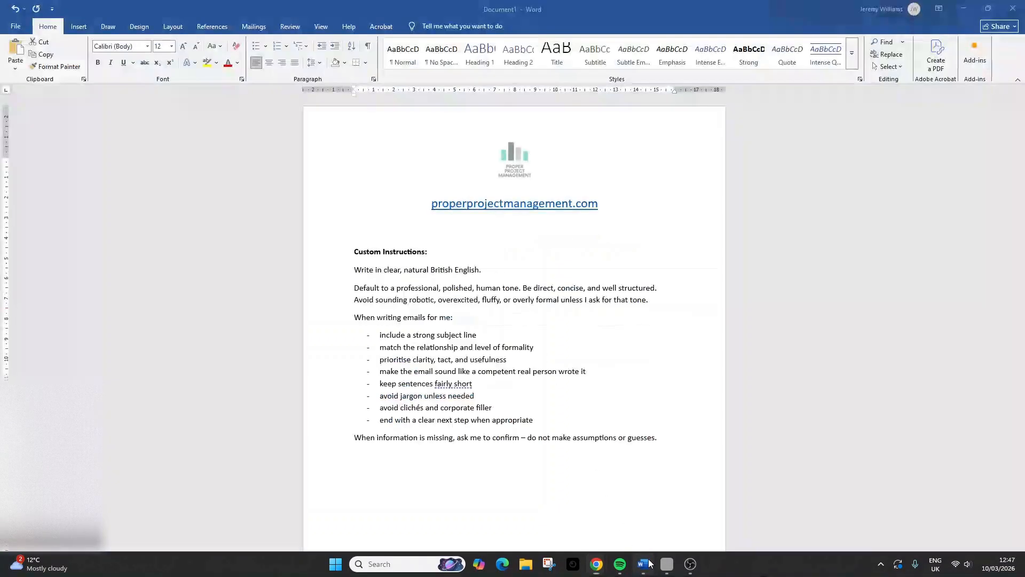
{"action": "left_click", "coordinate": [640, 399]}
{"action": "scroll", "coordinate": [640, 398], "scroll_direction": "down", "scroll_amount": 6}
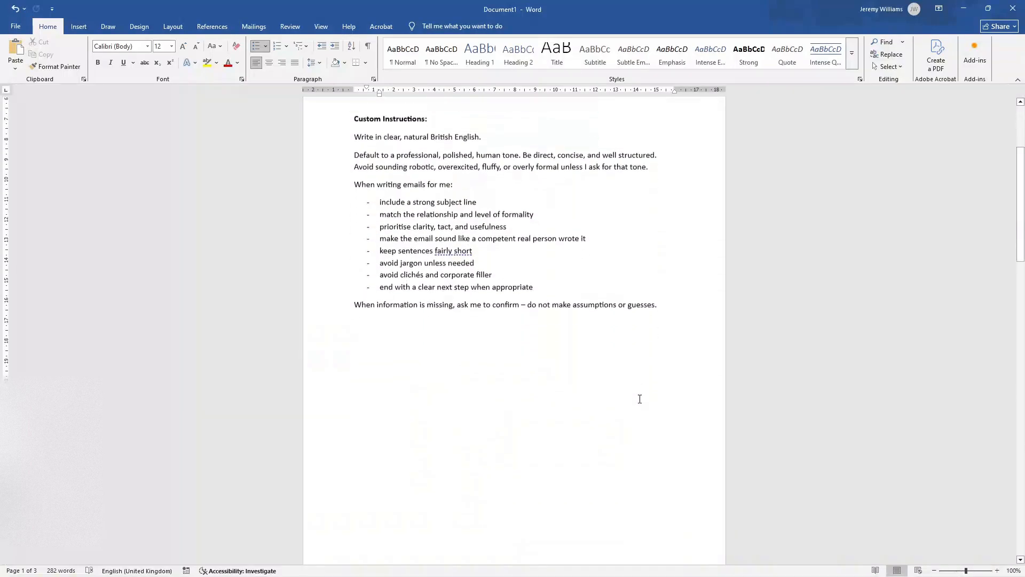
{"action": "scroll", "coordinate": [639, 398], "scroll_direction": "down", "scroll_amount": 5}
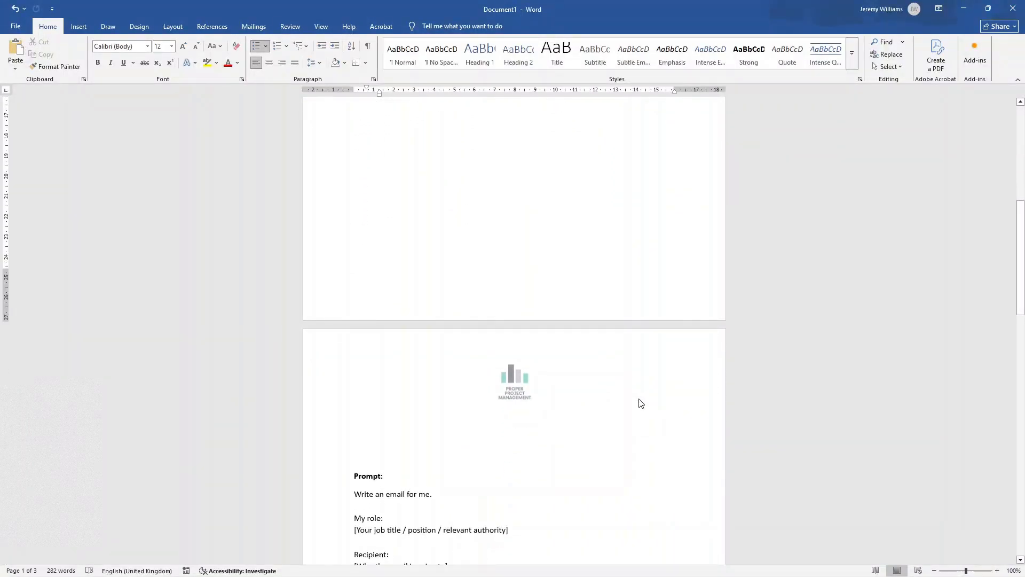
{"action": "scroll", "coordinate": [641, 403], "scroll_direction": "down", "scroll_amount": 3}
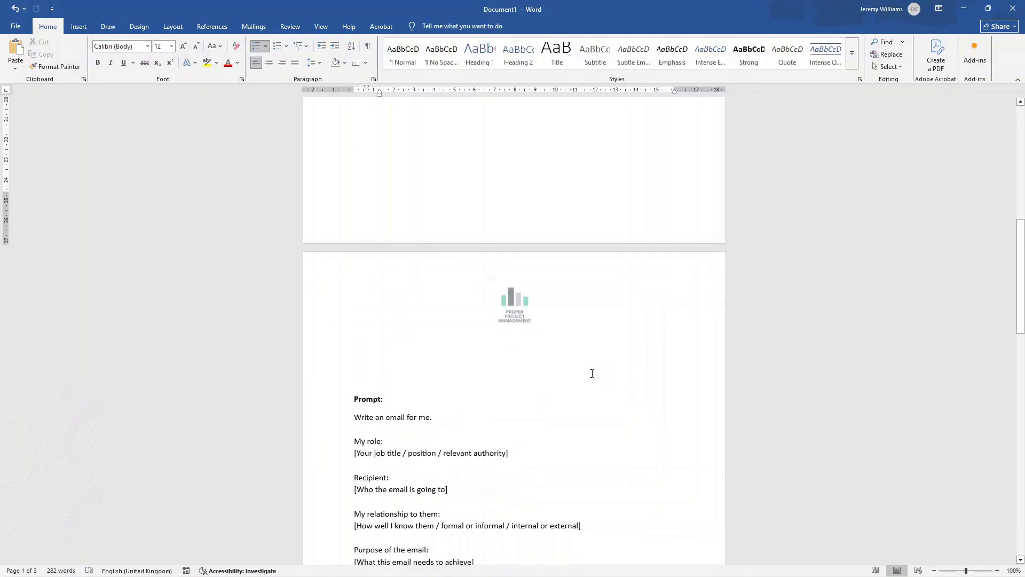
- Read the email prompt template from the opening request and My role through to What the recipient likely cares about
{"action": "scroll", "coordinate": [394, 336], "scroll_direction": "down", "scroll_amount": 4}
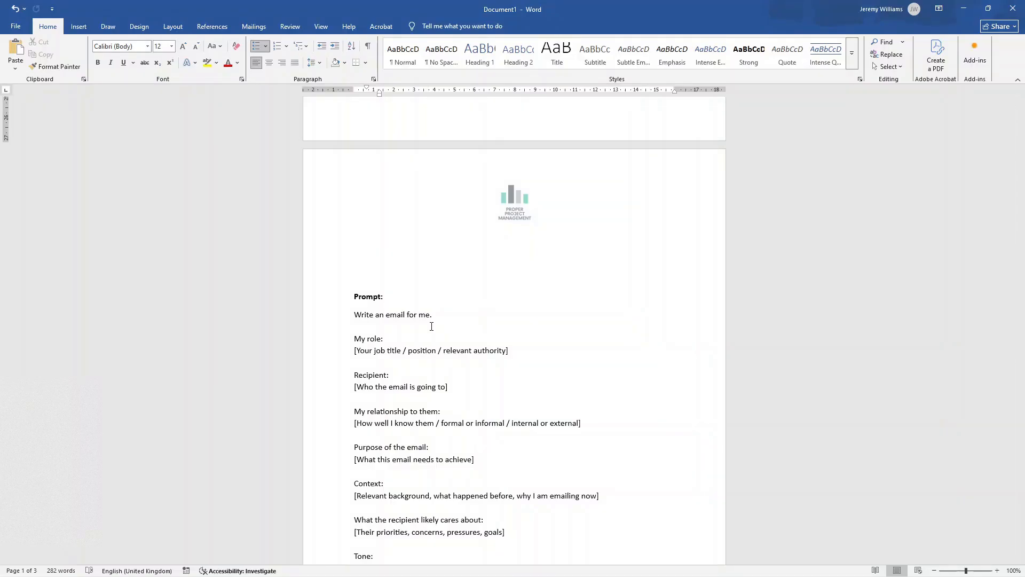
{"action": "scroll", "coordinate": [431, 327], "scroll_direction": "down", "scroll_amount": 3}
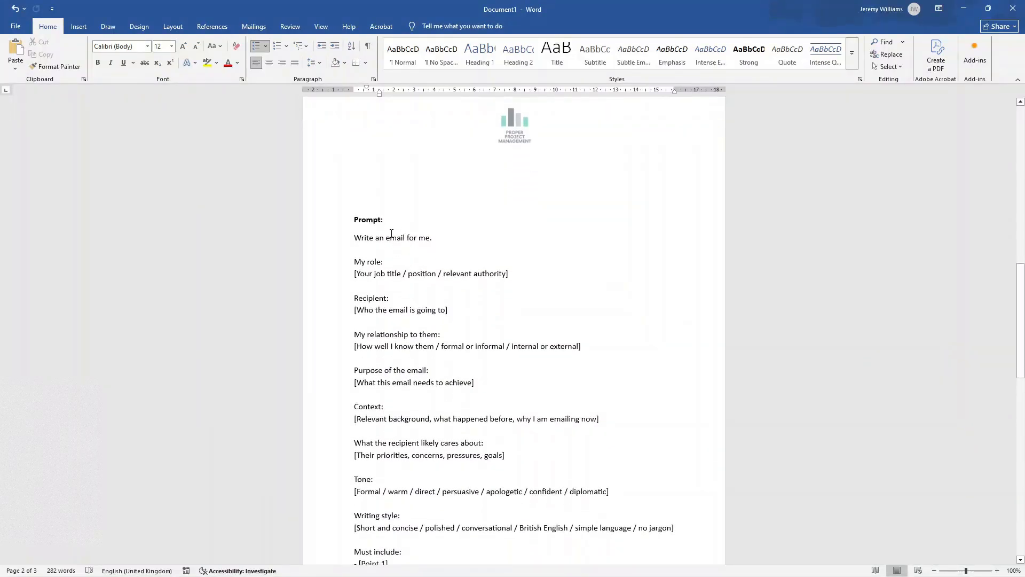
{"action": "double_click", "coordinate": [401, 238]}
{"action": "triple_click", "coordinate": [402, 238]}
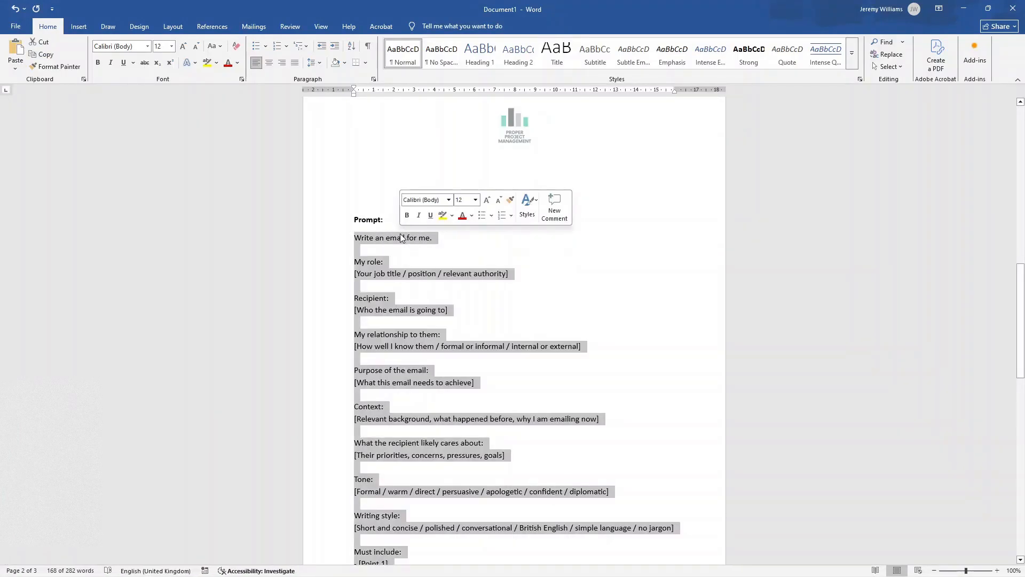
{"action": "double_click", "coordinate": [402, 238]}
{"action": "left_click", "coordinate": [374, 250]}
{"action": "scroll", "coordinate": [372, 251], "scroll_direction": "down", "scroll_amount": 1}
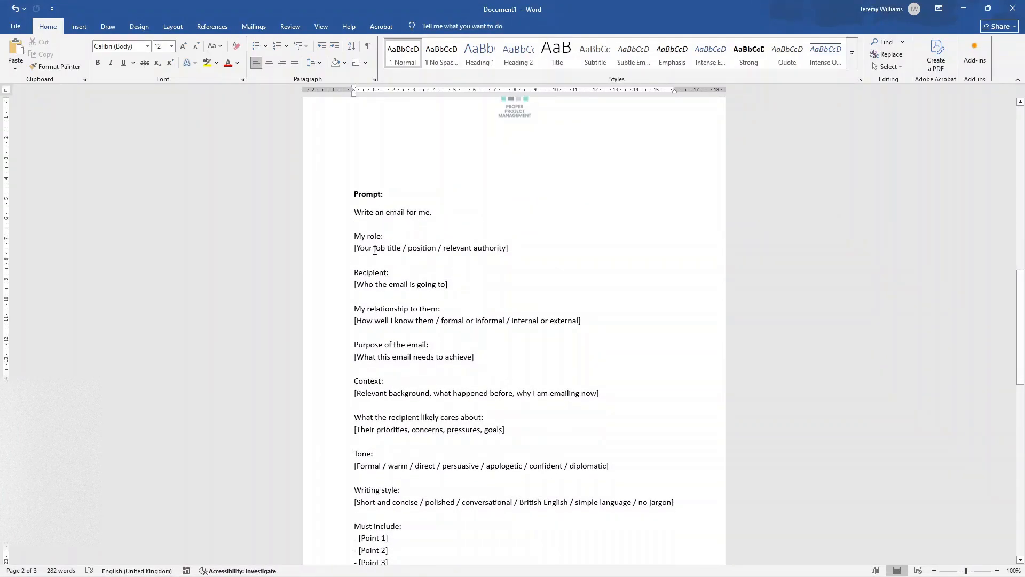
{"action": "scroll", "coordinate": [445, 250], "scroll_direction": "down", "scroll_amount": 1}
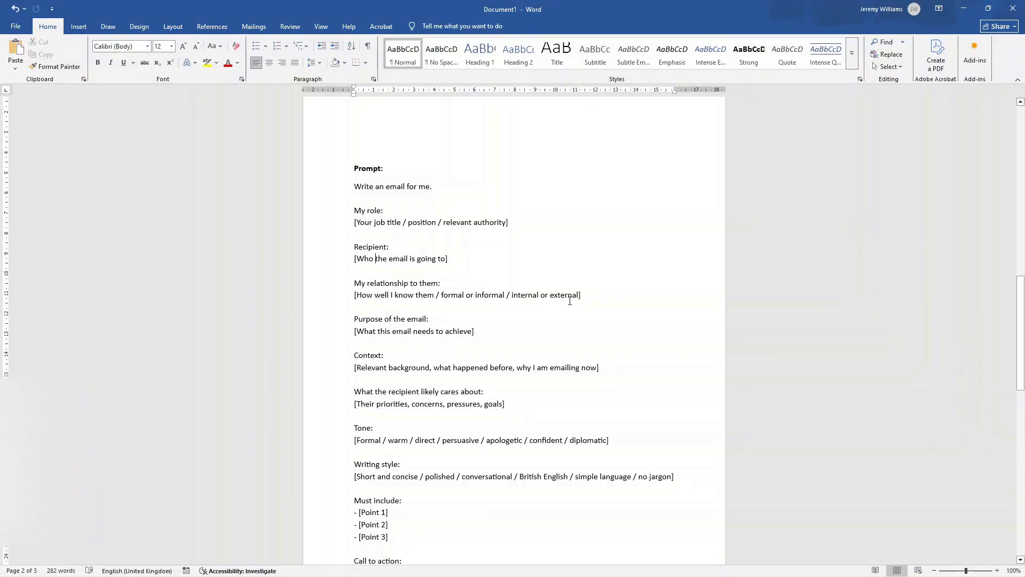
{"action": "scroll", "coordinate": [569, 300], "scroll_direction": "down", "scroll_amount": 2}
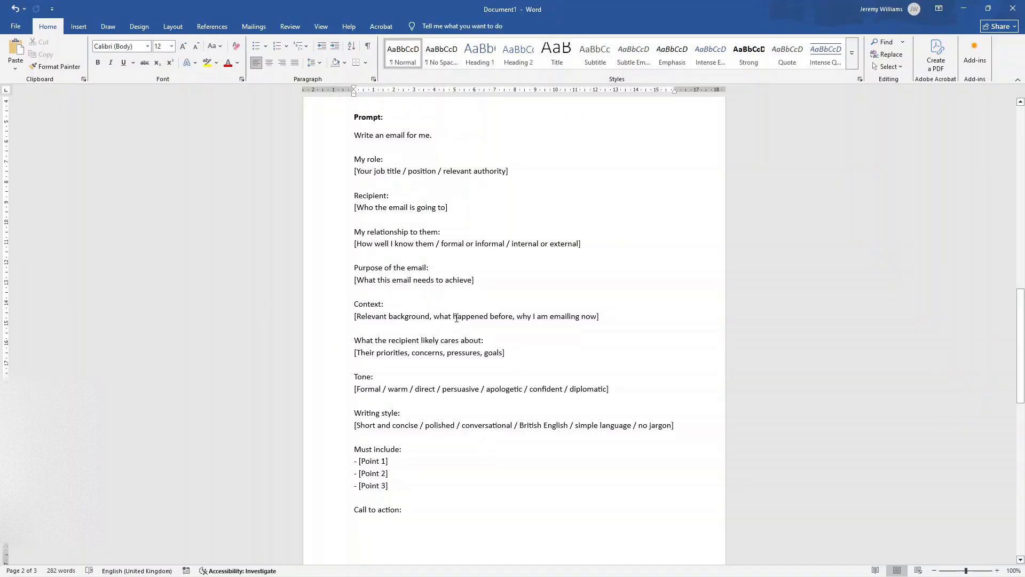
{"action": "scroll", "coordinate": [453, 315], "scroll_direction": "down", "scroll_amount": 2}
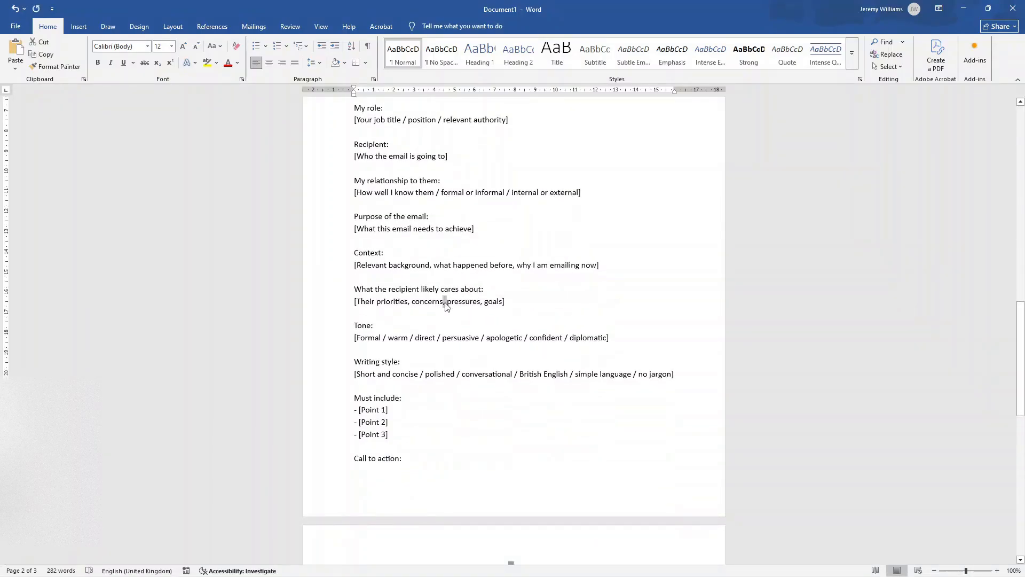
{"action": "key", "text": "ctrl+a"}
{"action": "left_click", "coordinate": [447, 301]}
- Read the template's Tone, Writing style, Must include and Call to action sections
{"action": "scroll", "coordinate": [447, 301], "scroll_direction": "down", "scroll_amount": 2}
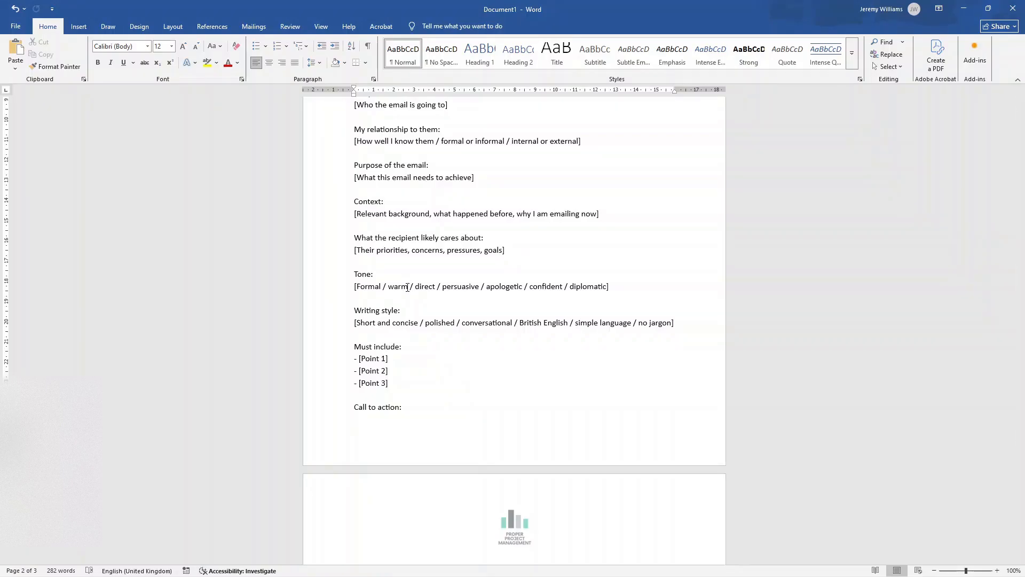
{"action": "scroll", "coordinate": [407, 287], "scroll_direction": "down", "scroll_amount": 1}
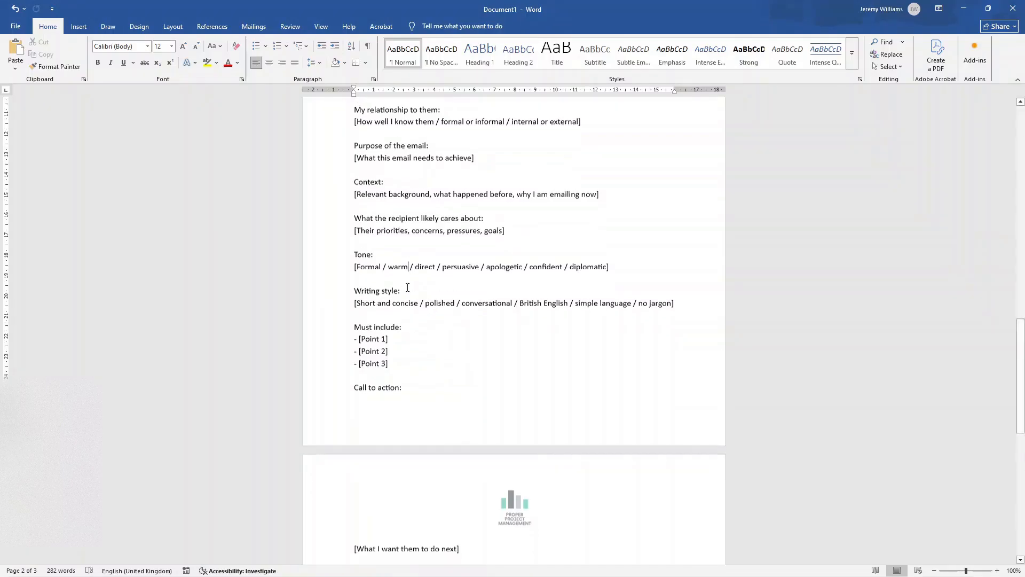
{"action": "double_click", "coordinate": [428, 297]}
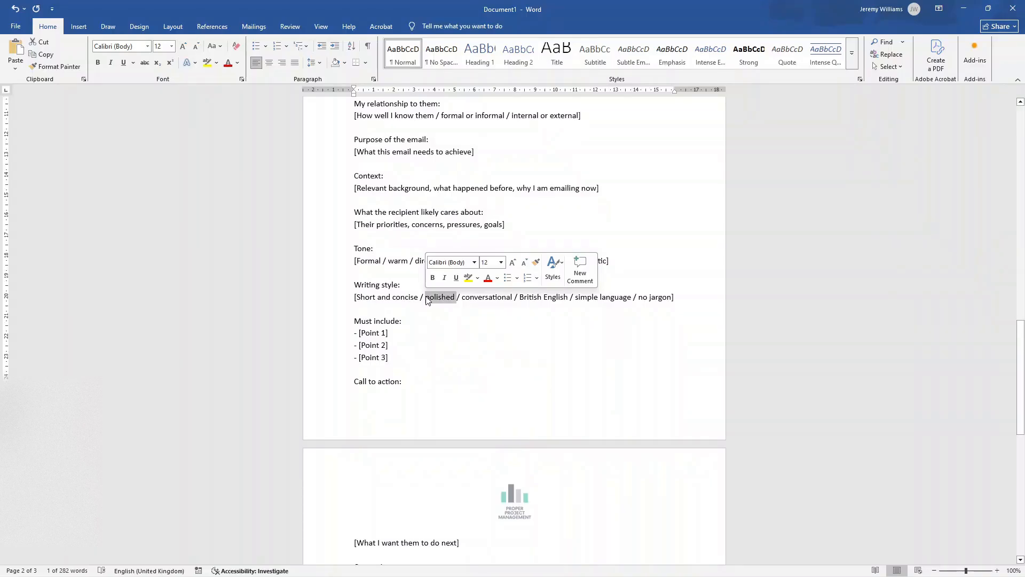
{"action": "left_click", "coordinate": [458, 308]}
{"action": "scroll", "coordinate": [460, 309], "scroll_direction": "down", "scroll_amount": 2}
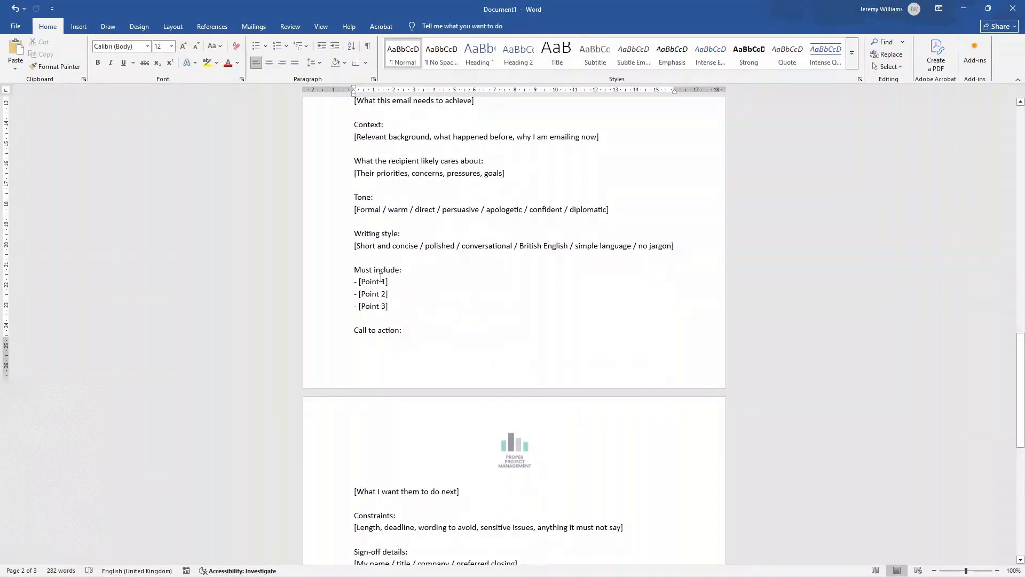
{"action": "key", "text": "ctrl+a"}
{"action": "left_click", "coordinate": [402, 296]}
{"action": "scroll", "coordinate": [425, 305], "scroll_direction": "down", "scroll_amount": 2}
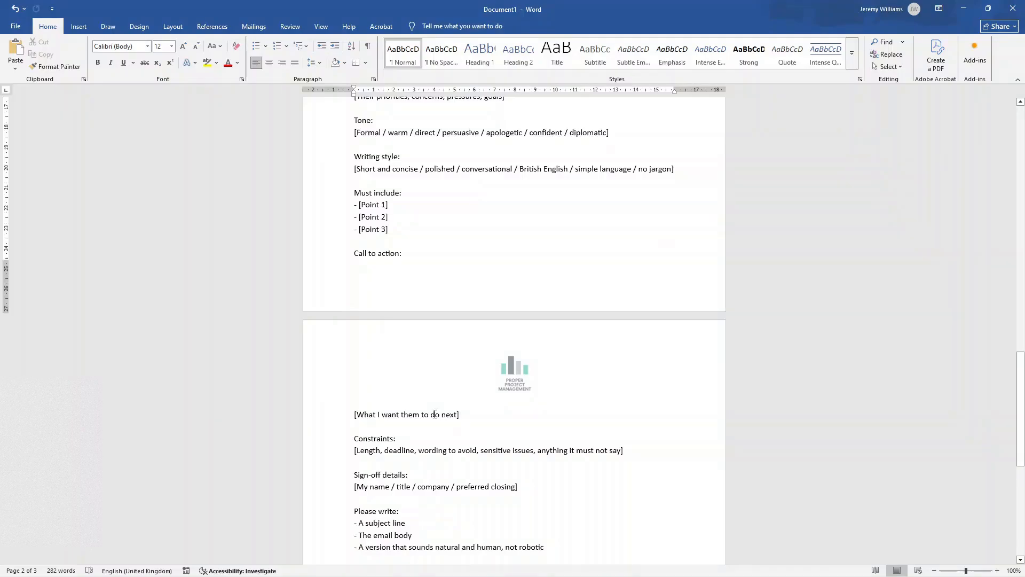
- Read the template's Constraints, Sign-off details and Please write sections on the last page
{"action": "scroll", "coordinate": [434, 415], "scroll_direction": "down", "scroll_amount": 1}
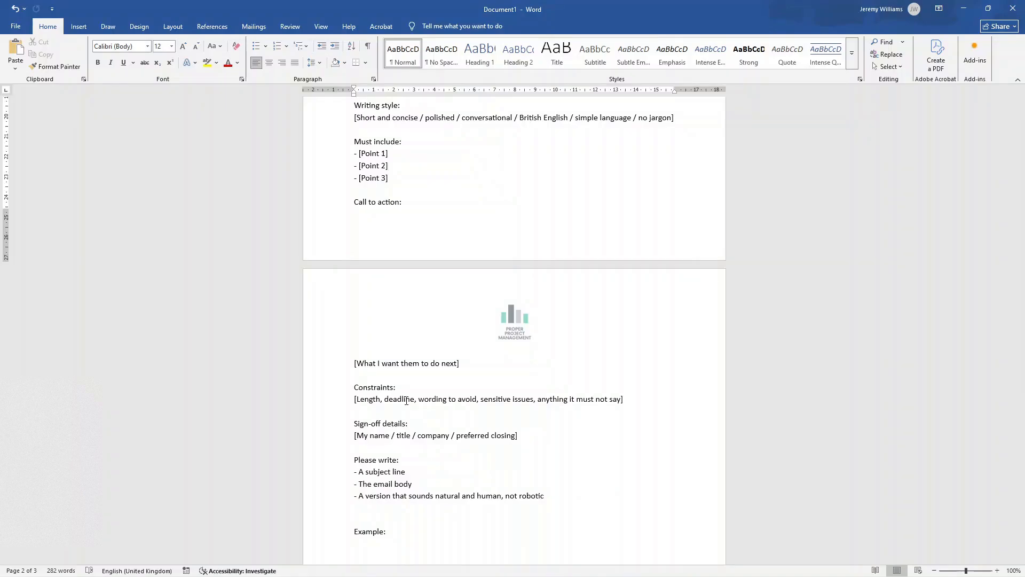
{"action": "scroll", "coordinate": [406, 401], "scroll_direction": "down", "scroll_amount": 2}
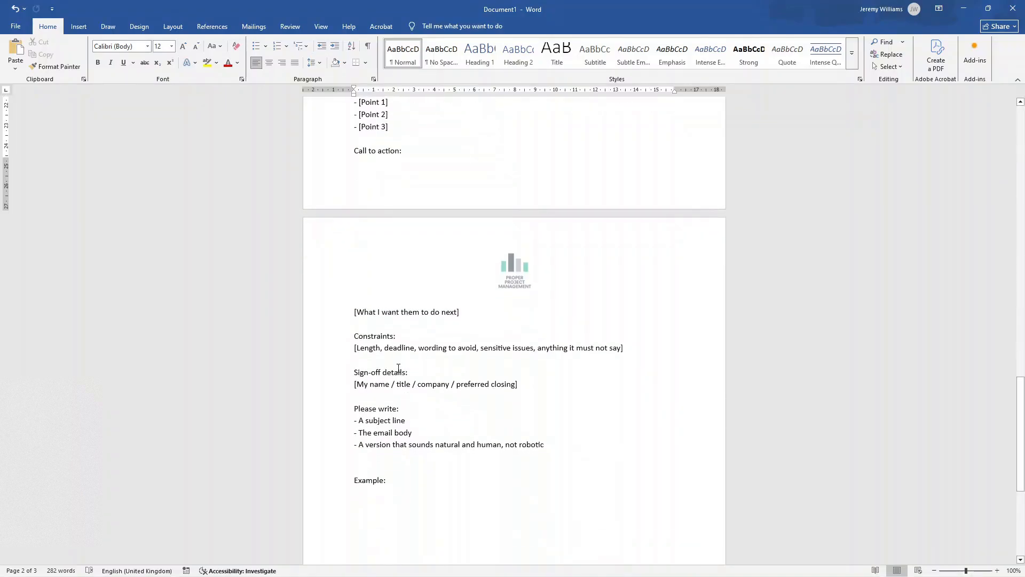
{"action": "double_click", "coordinate": [401, 384]}
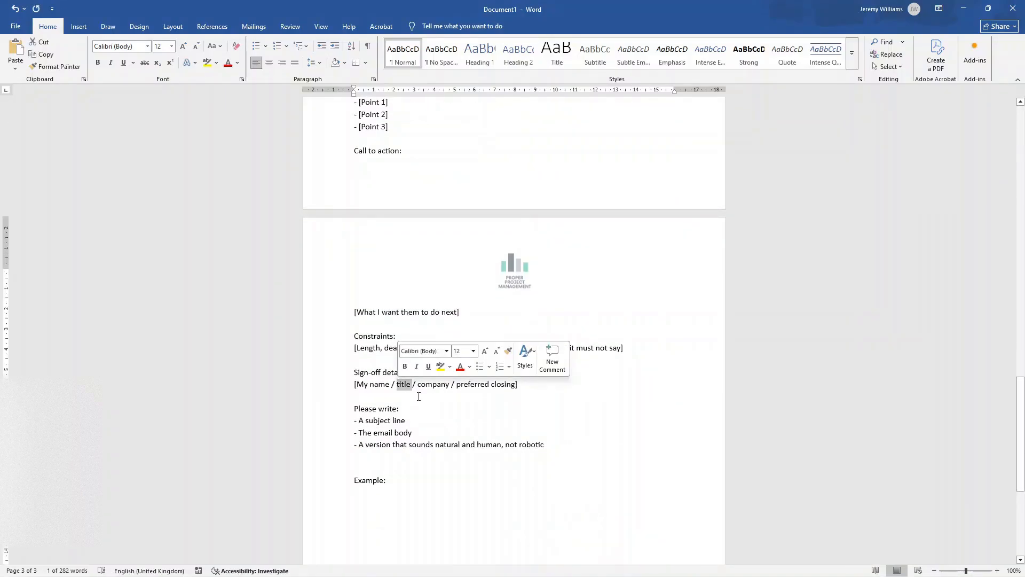
{"action": "left_click", "coordinate": [434, 377]}
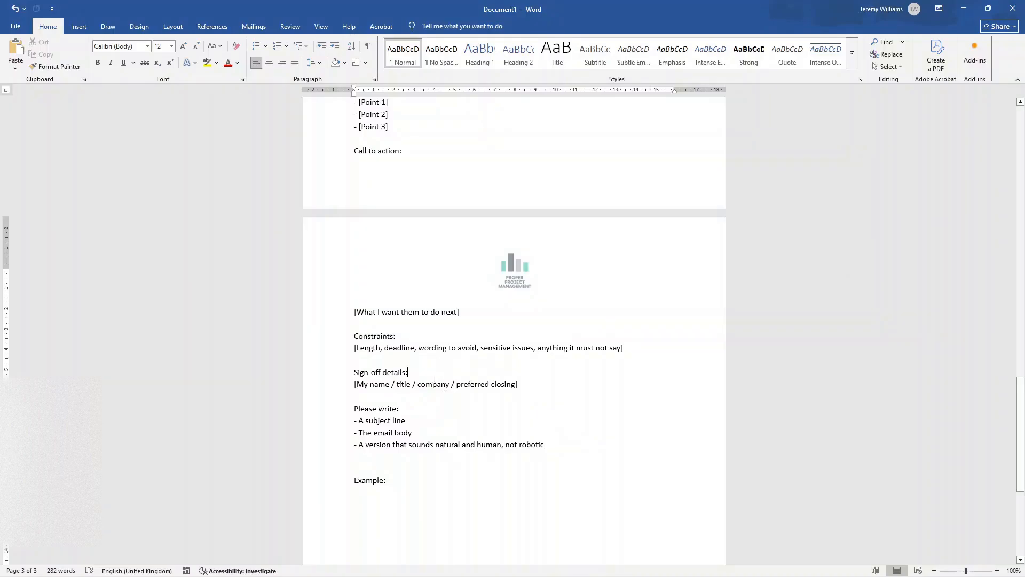
{"action": "scroll", "coordinate": [444, 385], "scroll_direction": "down", "scroll_amount": 2}
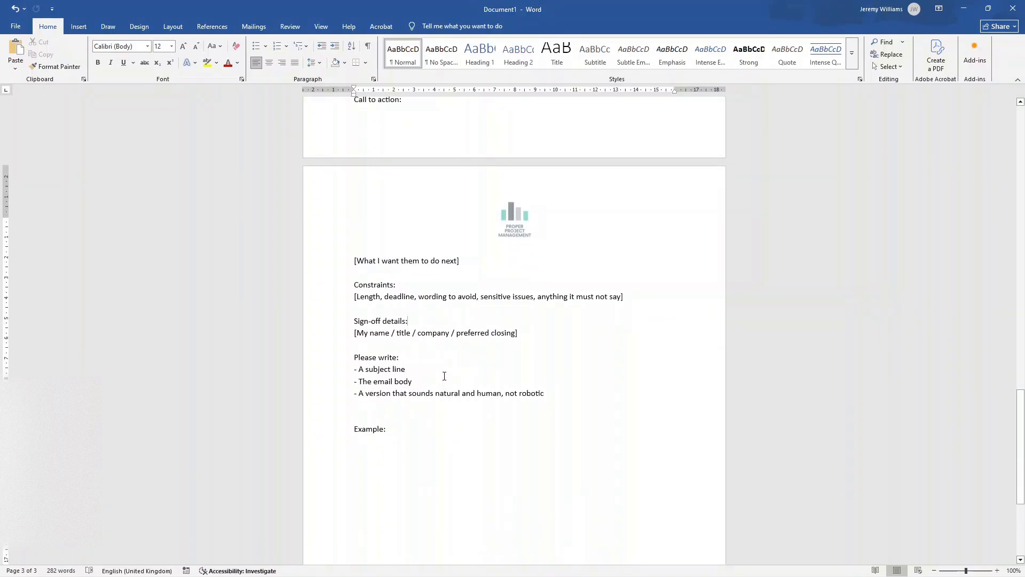
{"action": "triple_click", "coordinate": [378, 369]}
{"action": "left_click", "coordinate": [394, 382]}
{"action": "scroll", "coordinate": [423, 363], "scroll_direction": "down", "scroll_amount": 5}
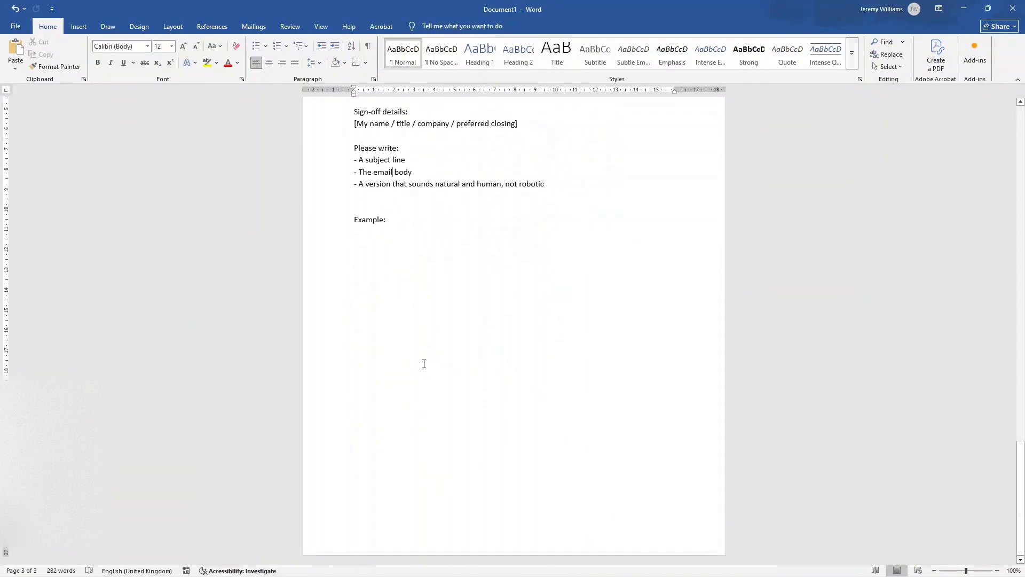
- Return to the start of the Prompt template, switch to ChatGPT in Chrome and open the "Month-end project update" chat
{"action": "scroll", "coordinate": [424, 364], "scroll_direction": "up", "scroll_amount": 20}
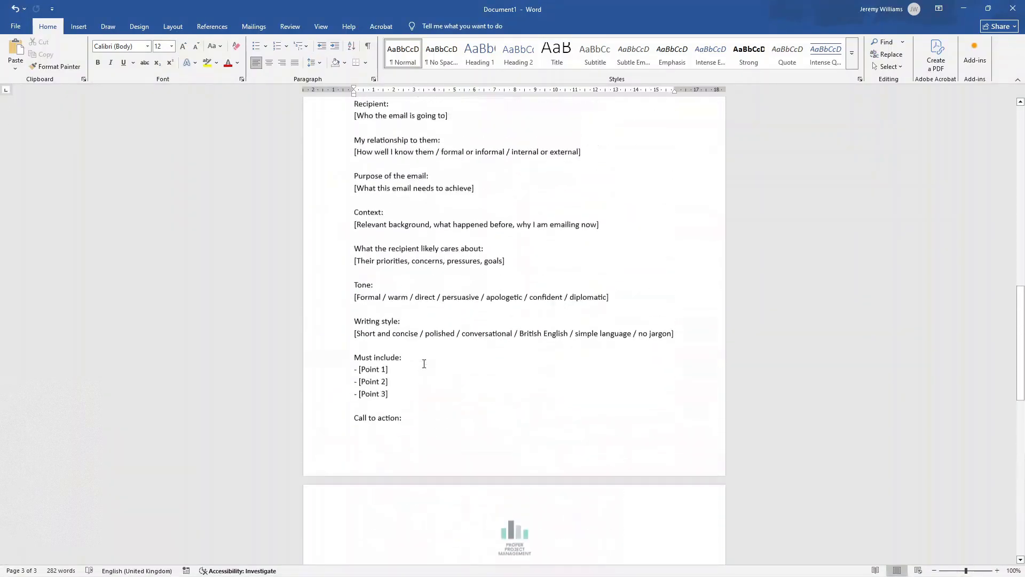
{"action": "scroll", "coordinate": [424, 364], "scroll_direction": "up", "scroll_amount": 2}
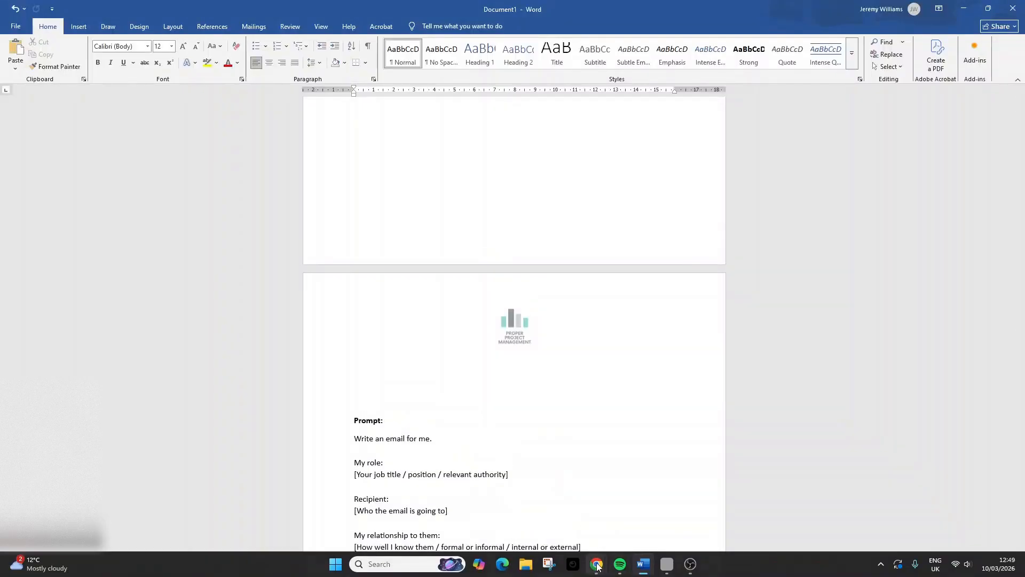
{"action": "mouse_move", "coordinate": [596, 563]}
{"action": "left_click", "coordinate": [653, 510]}
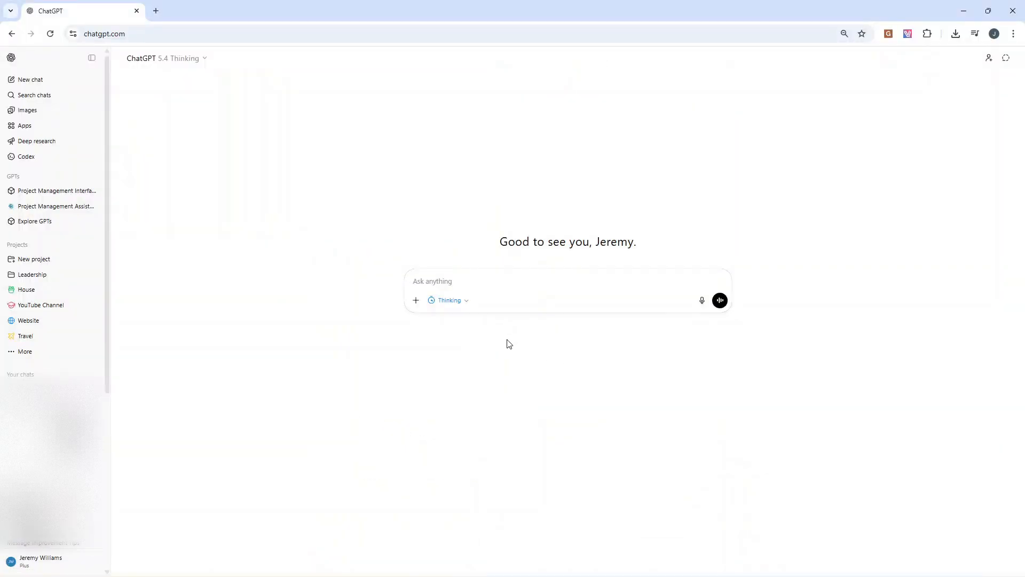
{"action": "left_click", "coordinate": [54, 391]}
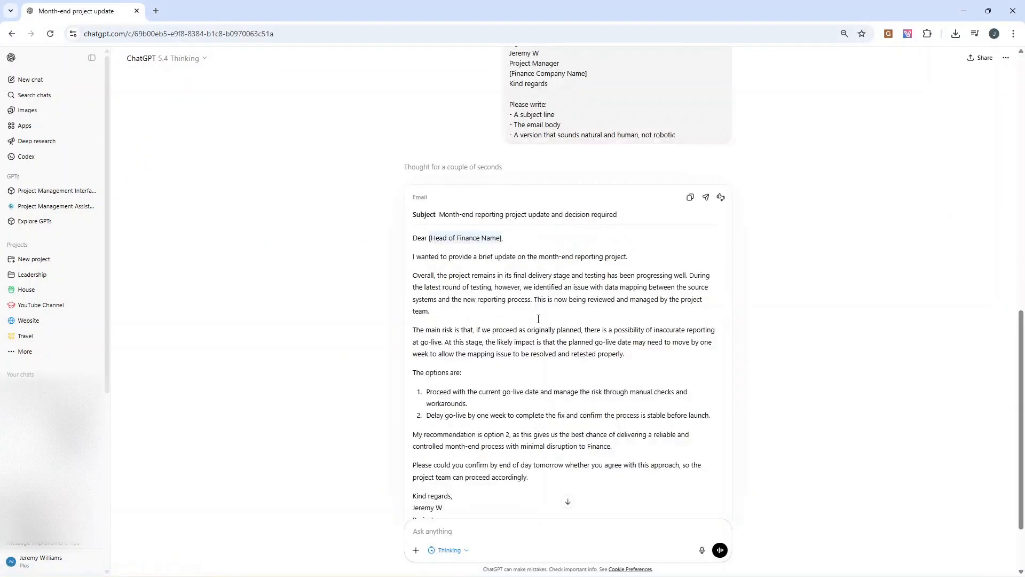
- Review the completed example prompt from My role and Recipient through to the Please write list
{"action": "scroll", "coordinate": [538, 319], "scroll_direction": "up", "scroll_amount": 12}
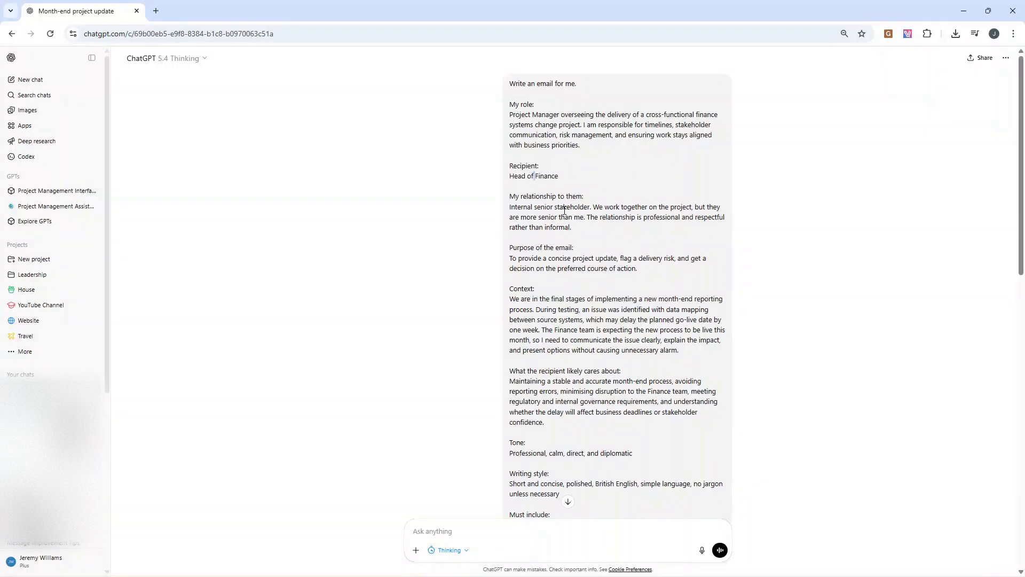
{"action": "scroll", "coordinate": [564, 210], "scroll_direction": "down", "scroll_amount": 3}
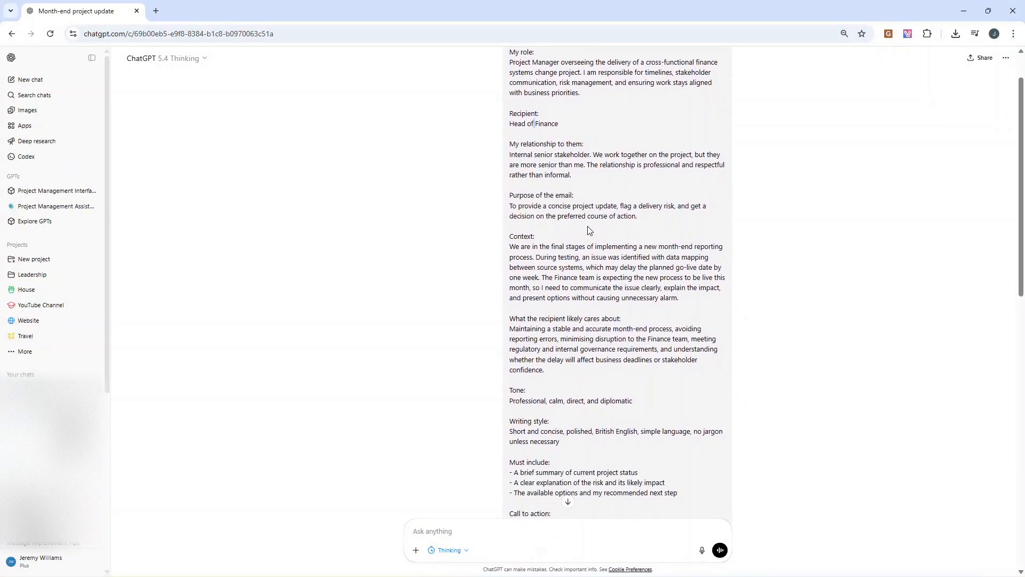
{"action": "scroll", "coordinate": [588, 225], "scroll_direction": "down", "scroll_amount": 2}
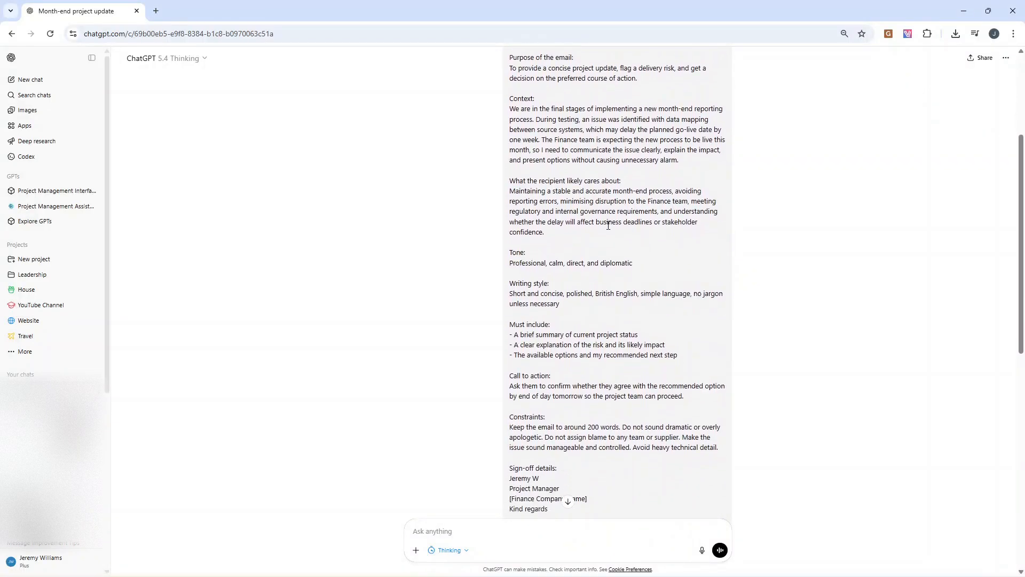
{"action": "scroll", "coordinate": [598, 220], "scroll_direction": "down", "scroll_amount": 1}
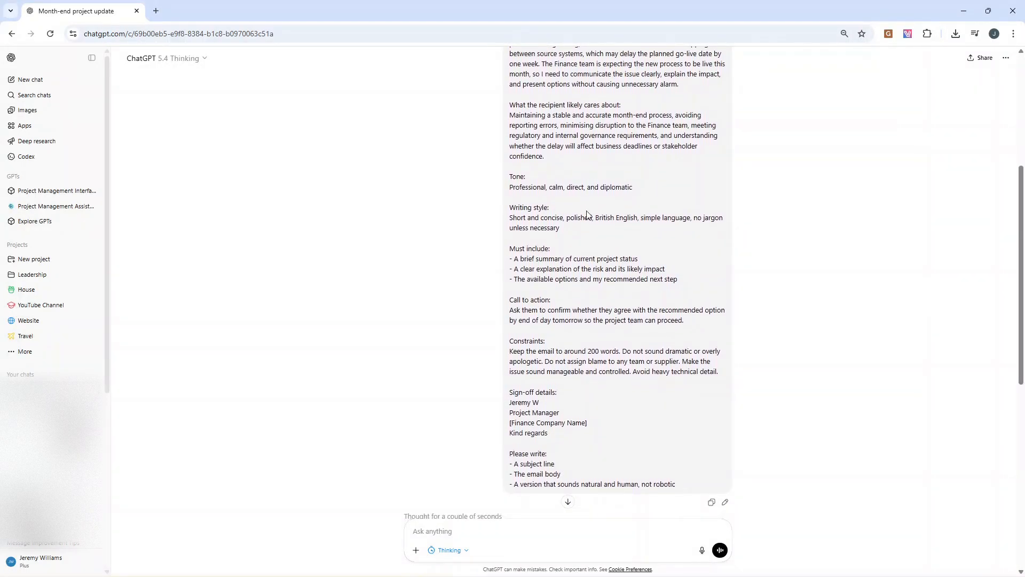
{"action": "scroll", "coordinate": [587, 212], "scroll_direction": "down", "scroll_amount": 2}
{"action": "scroll", "coordinate": [588, 213], "scroll_direction": "down", "scroll_amount": 3}
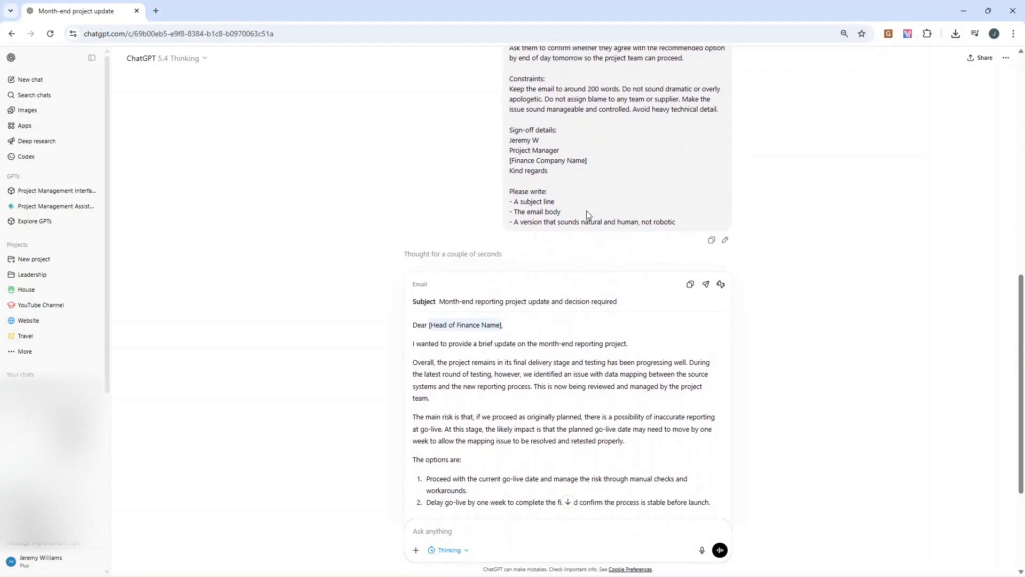
{"action": "scroll", "coordinate": [587, 214], "scroll_direction": "down", "scroll_amount": 1}
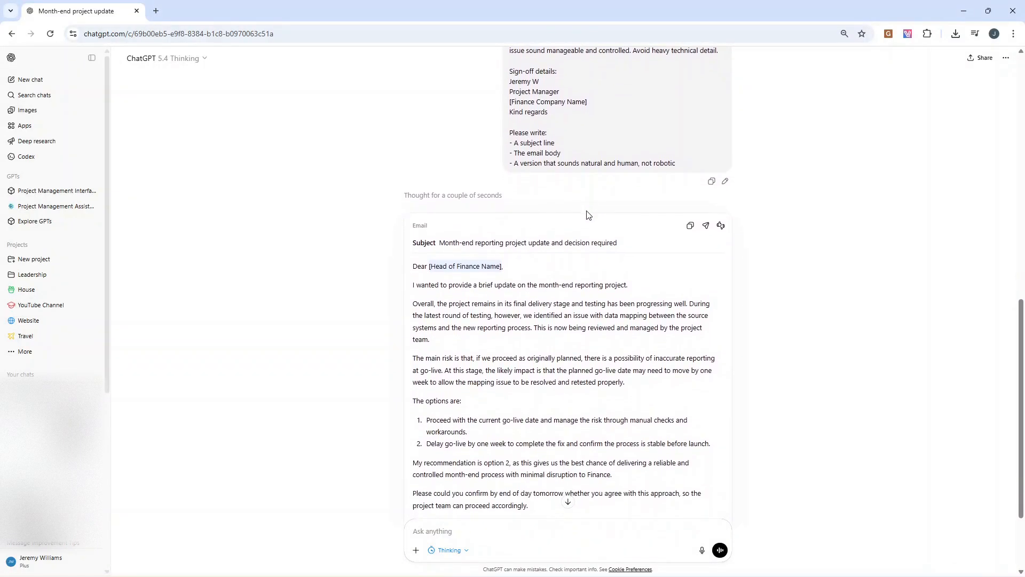
- Examine the generated email's subject line, opening sentence, status and risk paragraphs, options and recommendation
{"action": "scroll", "coordinate": [690, 223], "scroll_direction": "down", "scroll_amount": 2}
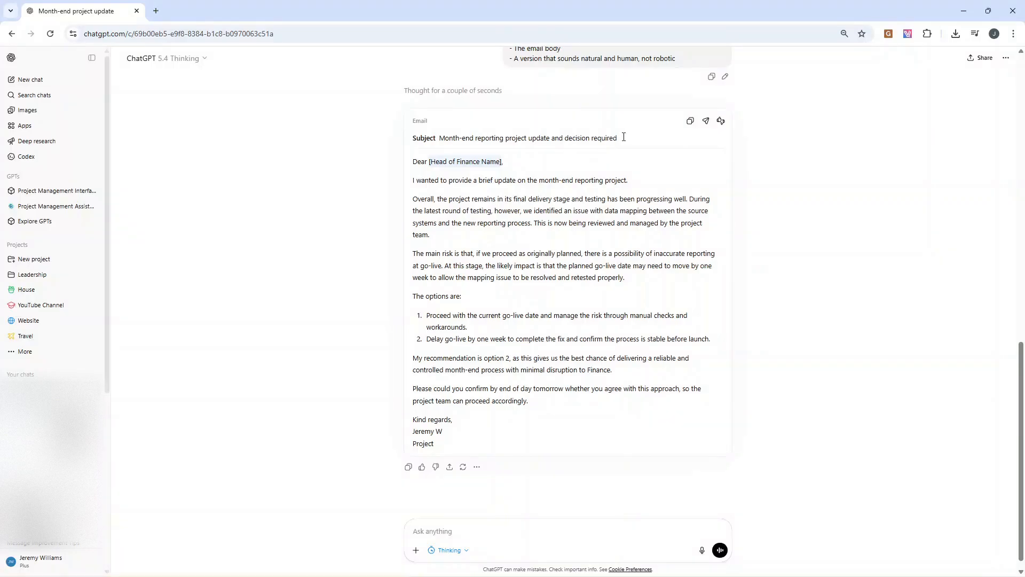
{"action": "left_click_drag", "start_coordinate": [621, 138], "coordinate": [438, 138]}
{"action": "left_click", "coordinate": [572, 225]}
{"action": "triple_click", "coordinate": [441, 179]}
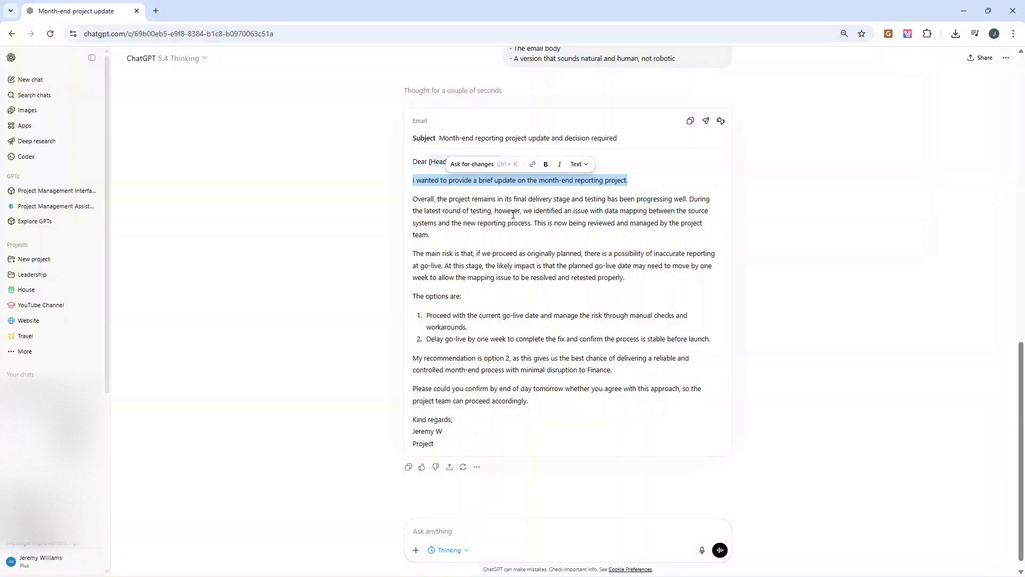
{"action": "left_click", "coordinate": [518, 222]}
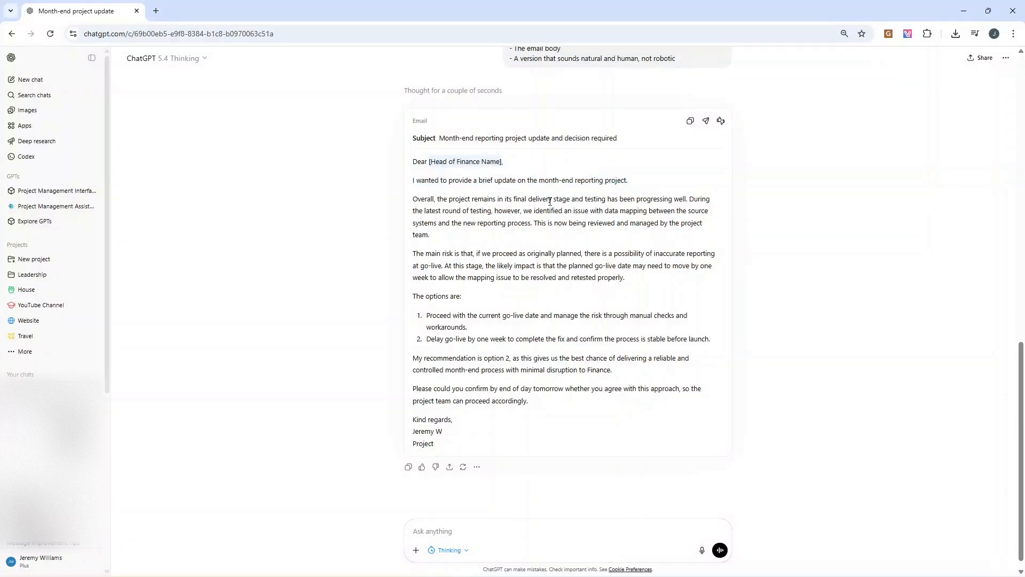
{"action": "triple_click", "coordinate": [471, 262]}
{"action": "left_click", "coordinate": [471, 261]}
{"action": "triple_click", "coordinate": [477, 203]}
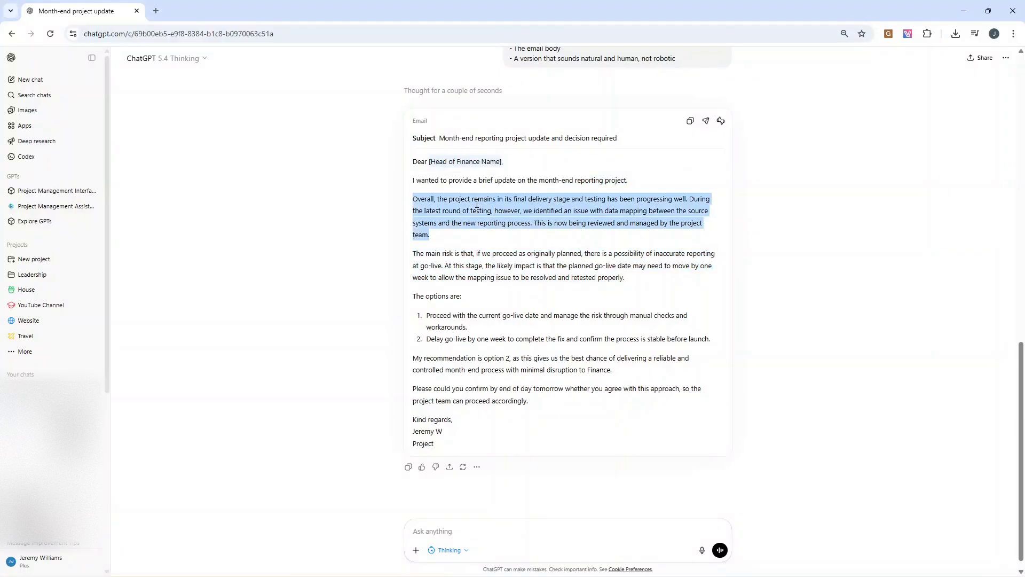
{"action": "left_click_drag", "start_coordinate": [440, 300], "coordinate": [451, 326]}
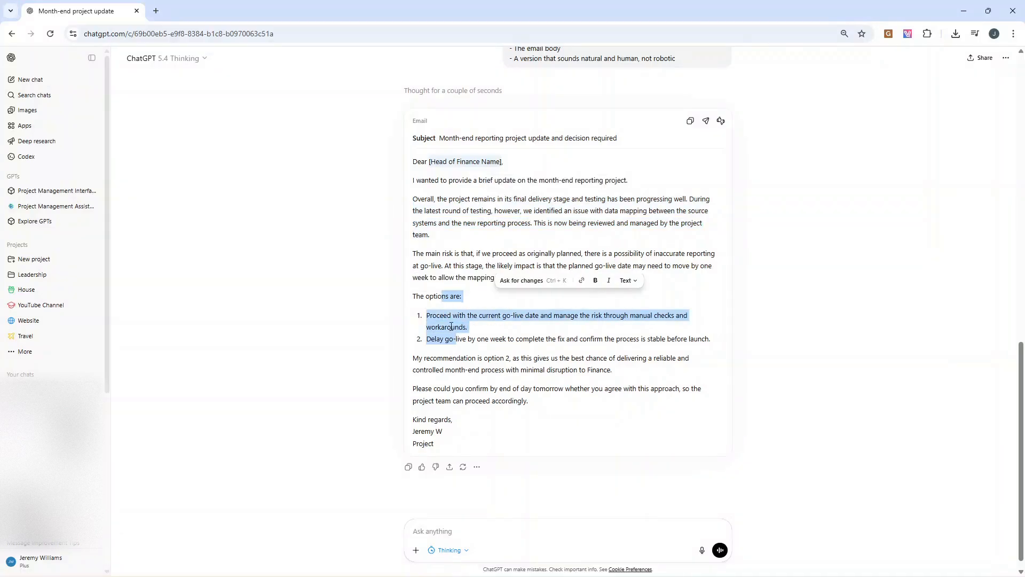
{"action": "triple_click", "coordinate": [464, 361]}
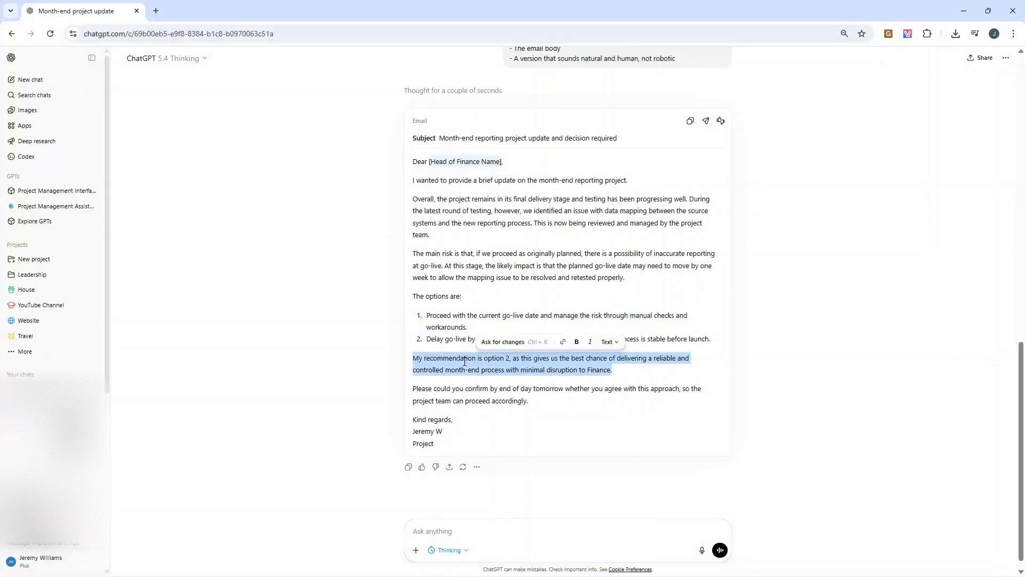
{"action": "left_click", "coordinate": [464, 362]}
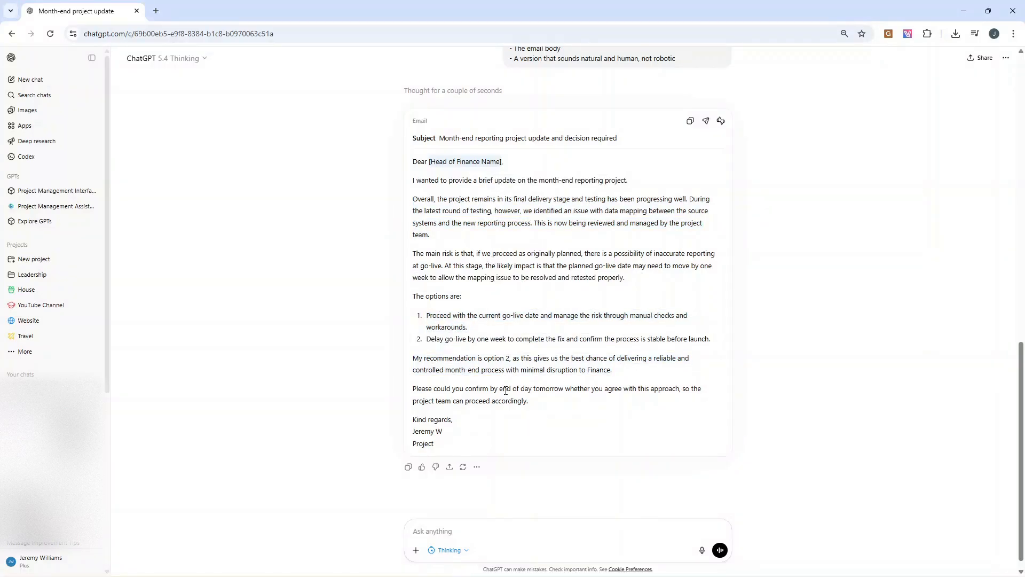
- Examine the generated email's closing request for confirmation and its sign-off block
{"action": "triple_click", "coordinate": [575, 392]}
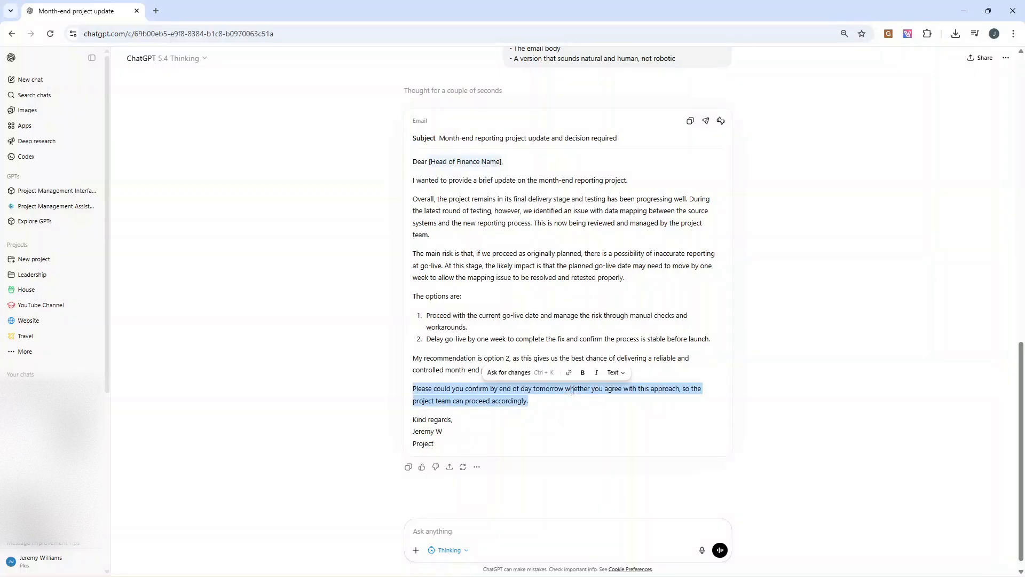
{"action": "left_click", "coordinate": [495, 429]}
{"action": "triple_click", "coordinate": [495, 430]}
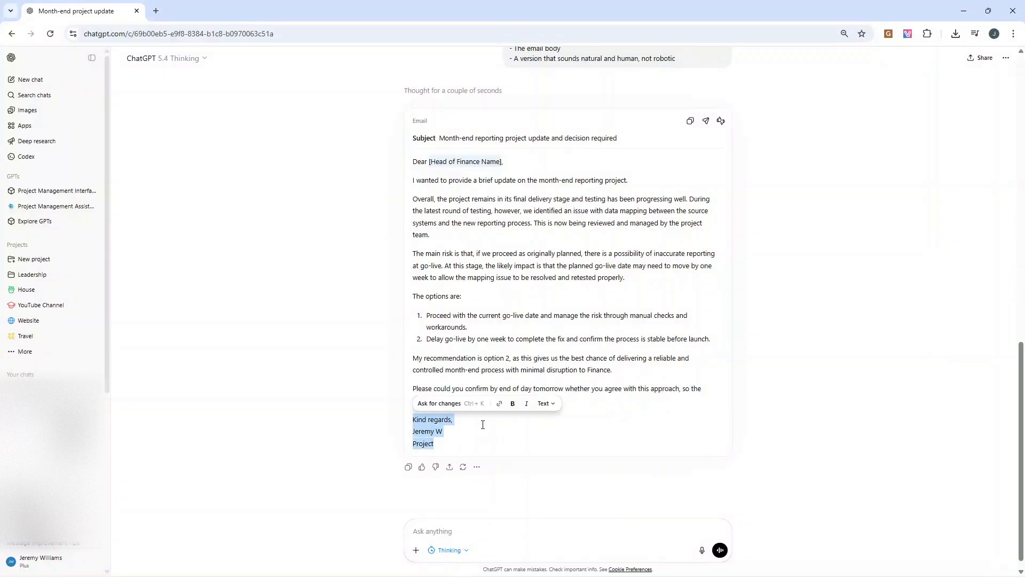
{"action": "left_click", "coordinate": [483, 424]}
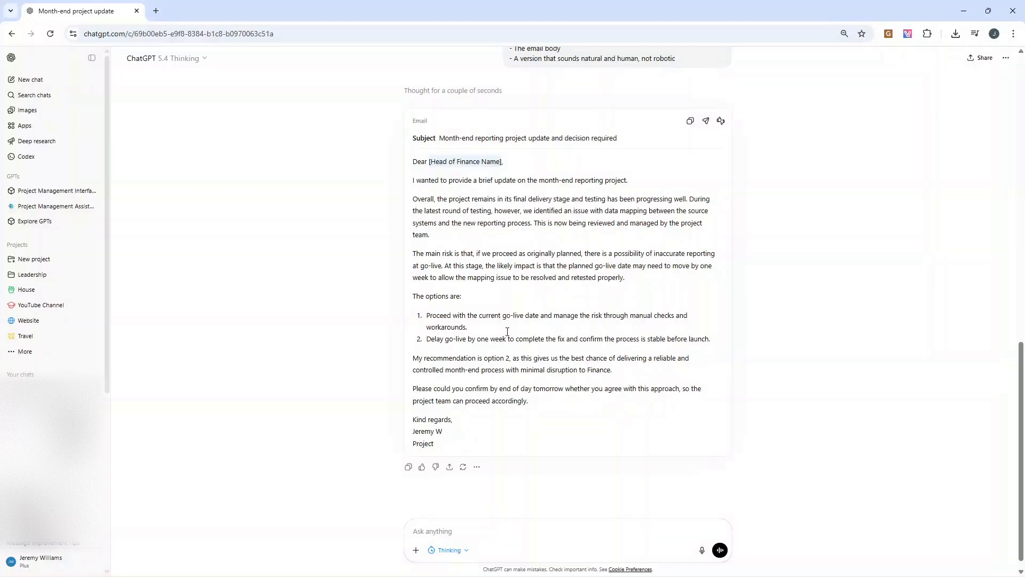
- Compare the generated email with the example prompt, rereading the prompt's sections from My role through Constraints
{"action": "scroll", "coordinate": [507, 332], "scroll_direction": "up", "scroll_amount": 6}
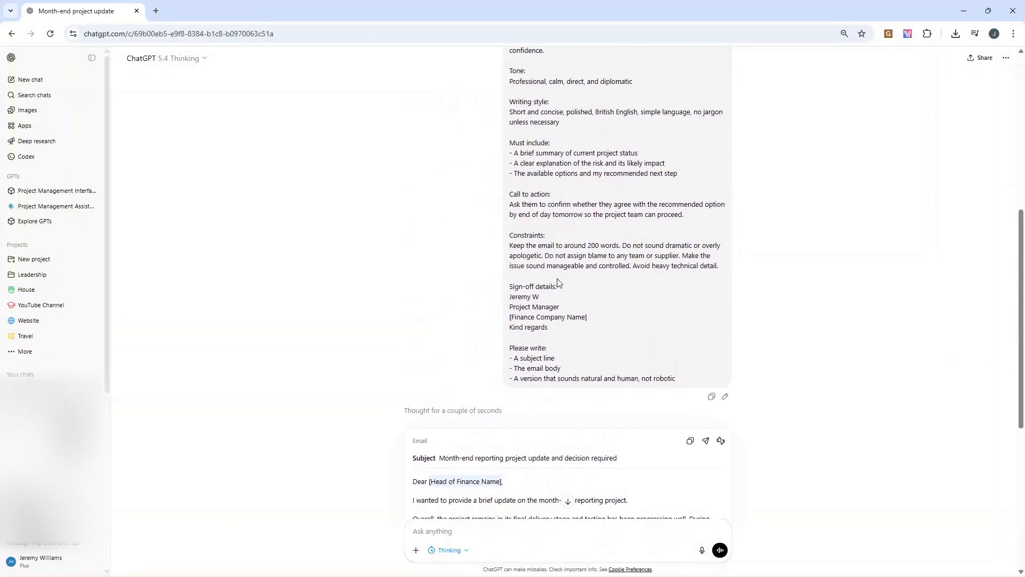
{"action": "scroll", "coordinate": [557, 281], "scroll_direction": "up", "scroll_amount": 3}
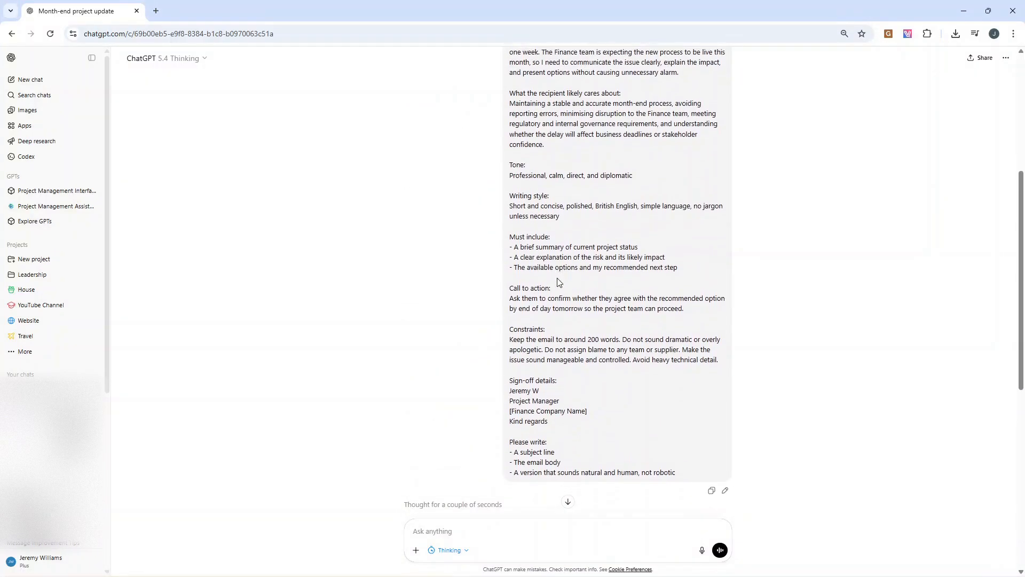
{"action": "scroll", "coordinate": [557, 282], "scroll_direction": "down", "scroll_amount": 5}
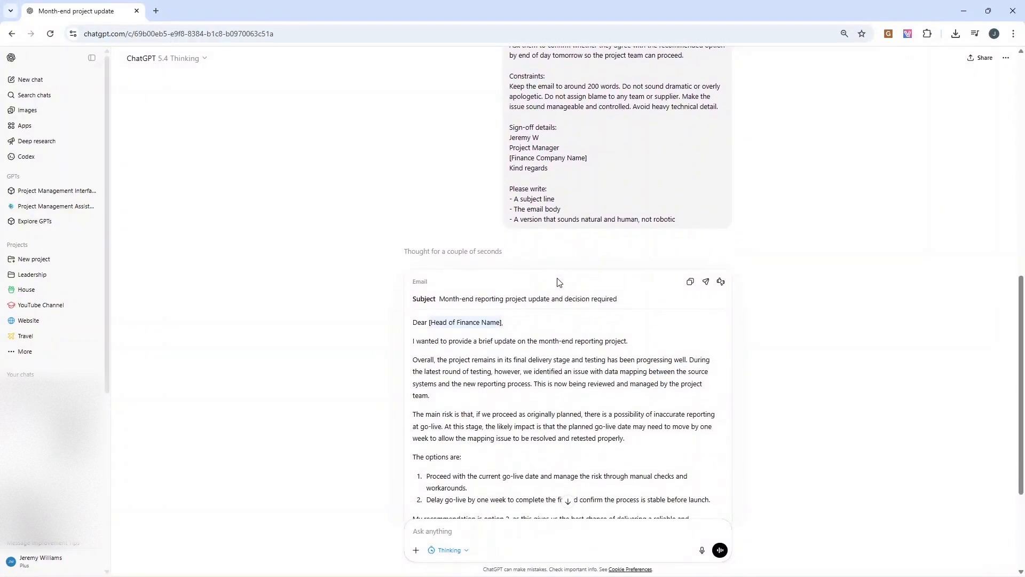
{"action": "scroll", "coordinate": [557, 281], "scroll_direction": "down", "scroll_amount": 2}
{"action": "scroll", "coordinate": [559, 282], "scroll_direction": "up", "scroll_amount": 6}
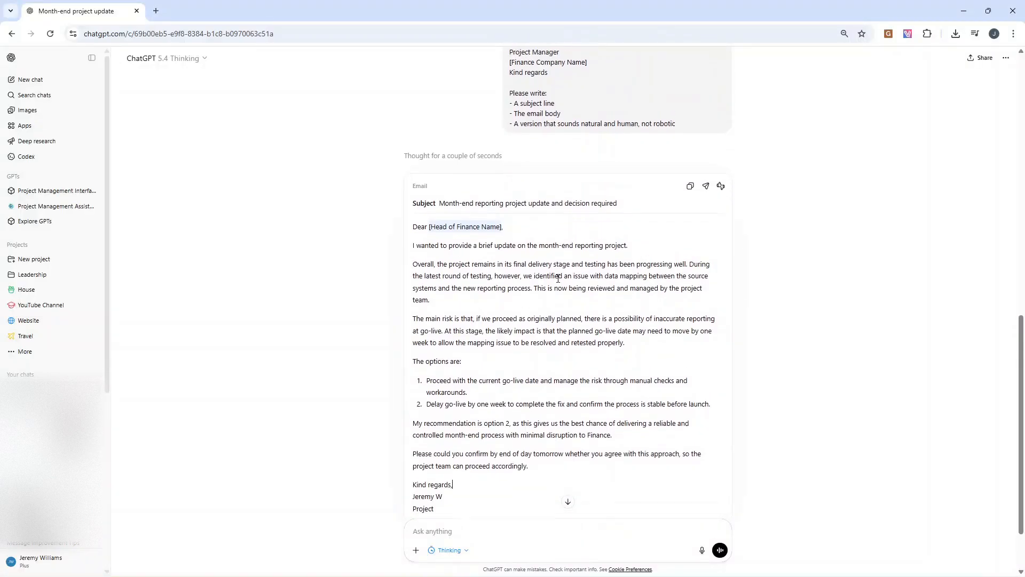
{"action": "scroll", "coordinate": [557, 278], "scroll_direction": "up", "scroll_amount": 4}
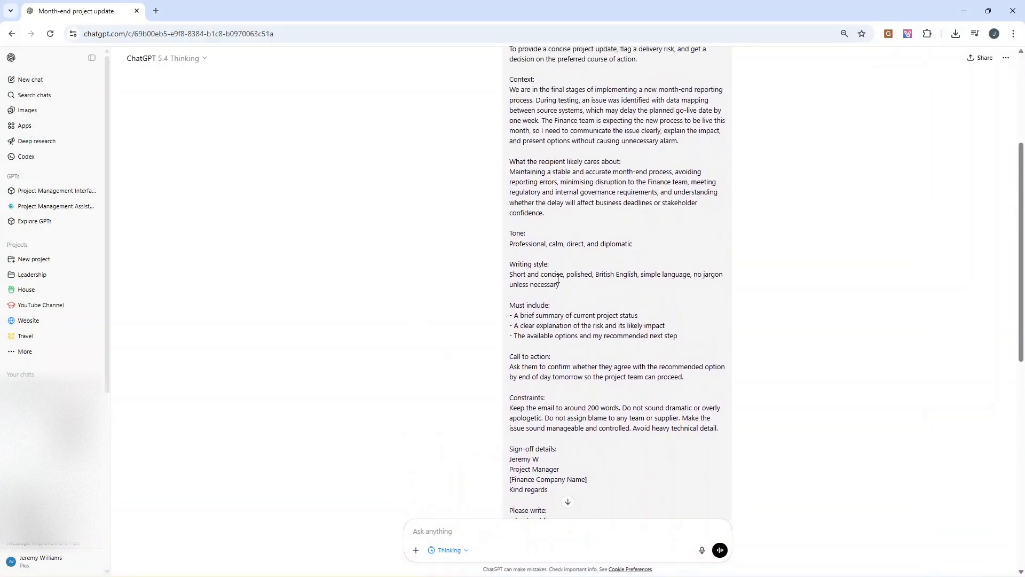
{"action": "scroll", "coordinate": [558, 278], "scroll_direction": "up", "scroll_amount": 2}
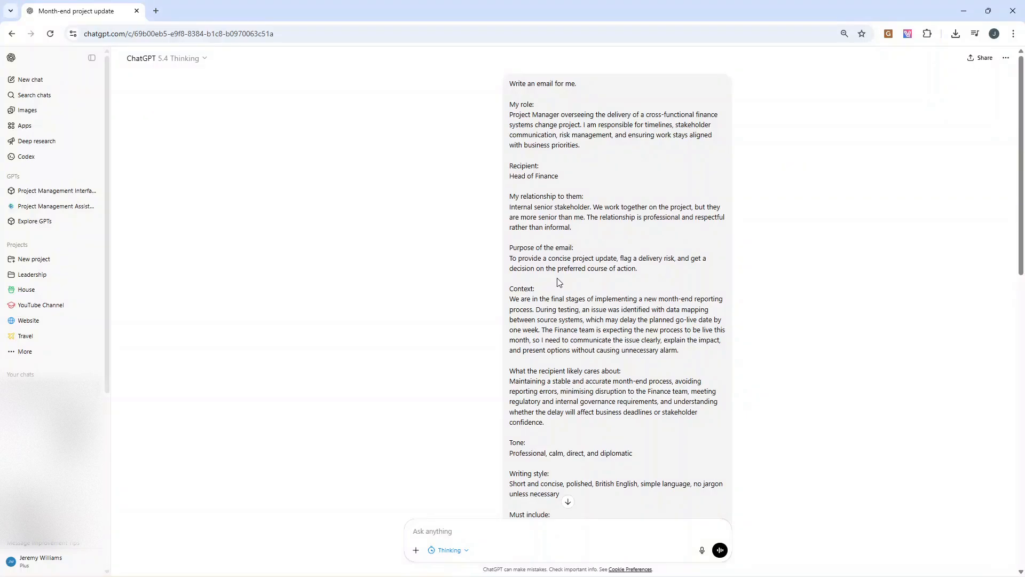
{"action": "scroll", "coordinate": [558, 281], "scroll_direction": "down", "scroll_amount": 3}
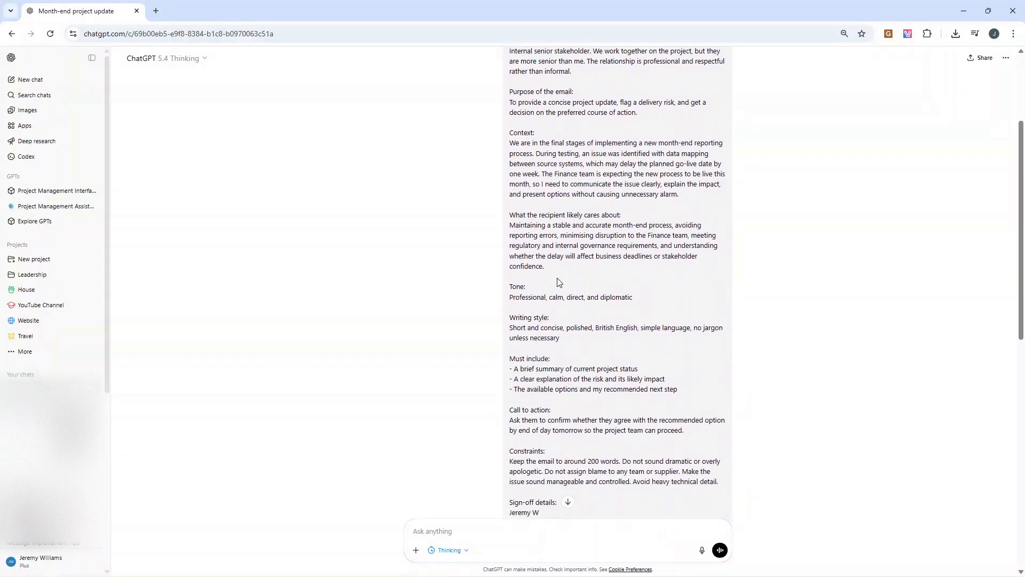